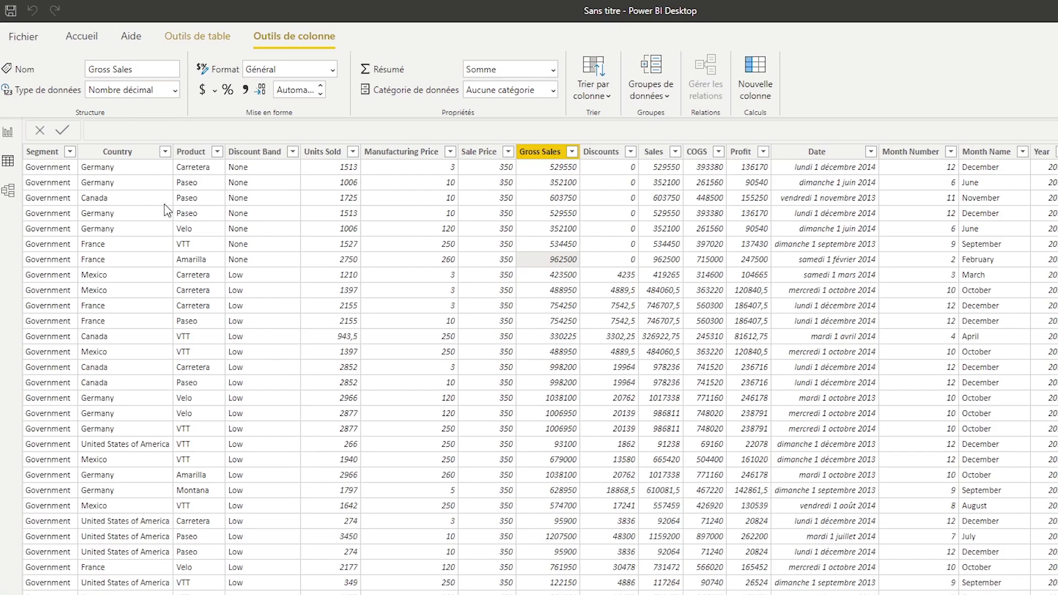
Examine the Country, Product, Sales and Date columns of the financial data table
left_click(113, 116)
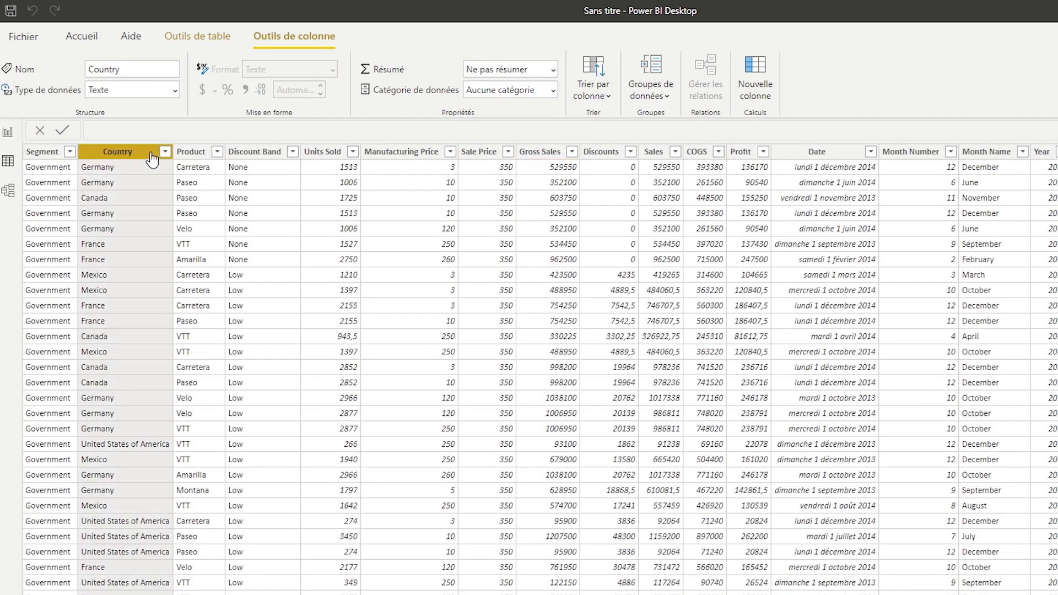
left_click(202, 156)
left_click(657, 157)
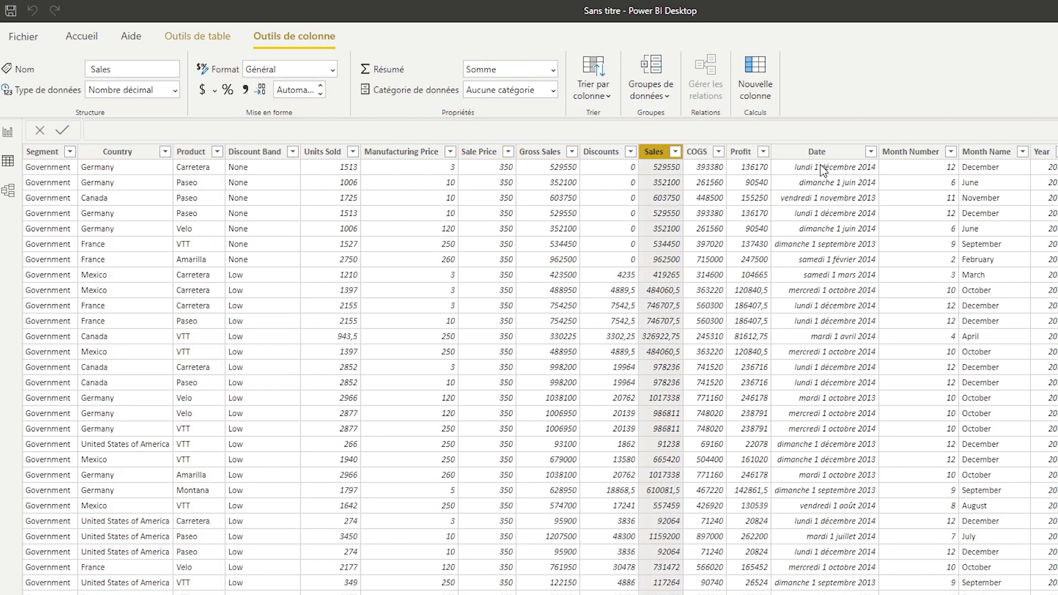
left_click(855, 157)
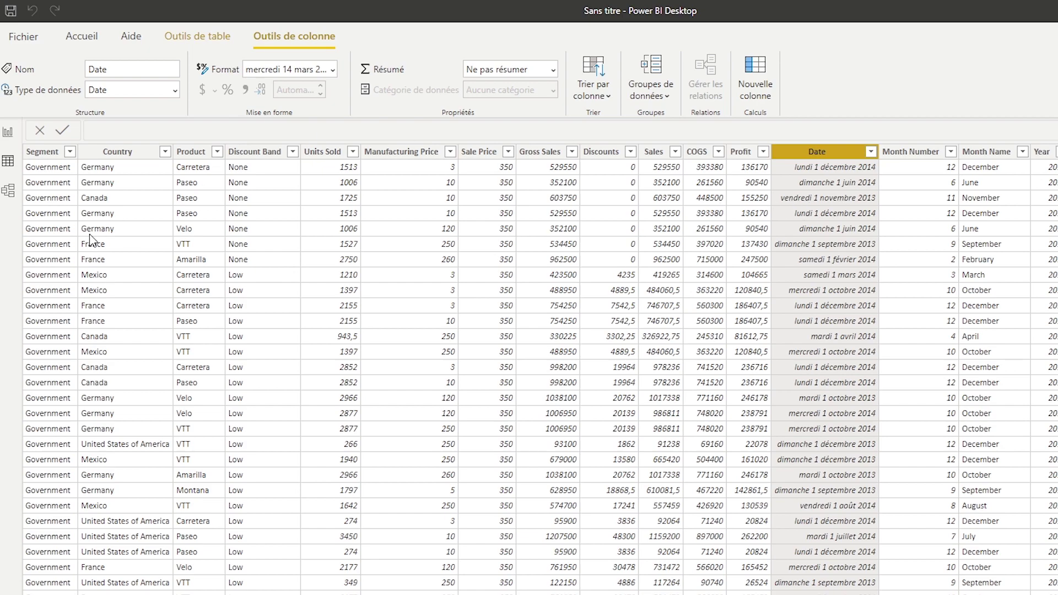
Switch to DAX Studio and connect it to the PBI / SSDT model "Sans titre"
left_click(750, 536)
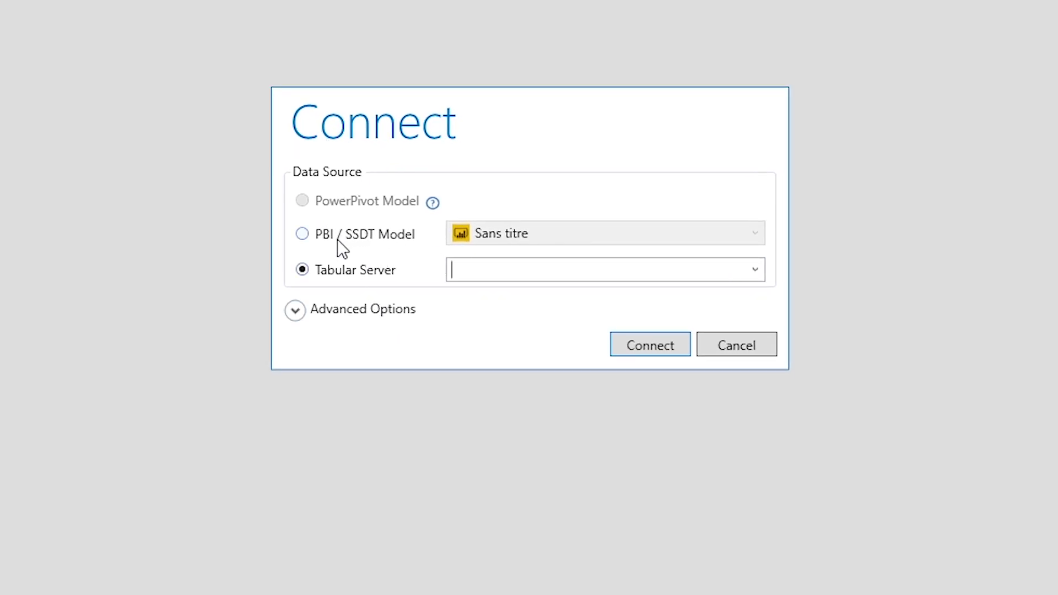
left_click(338, 239)
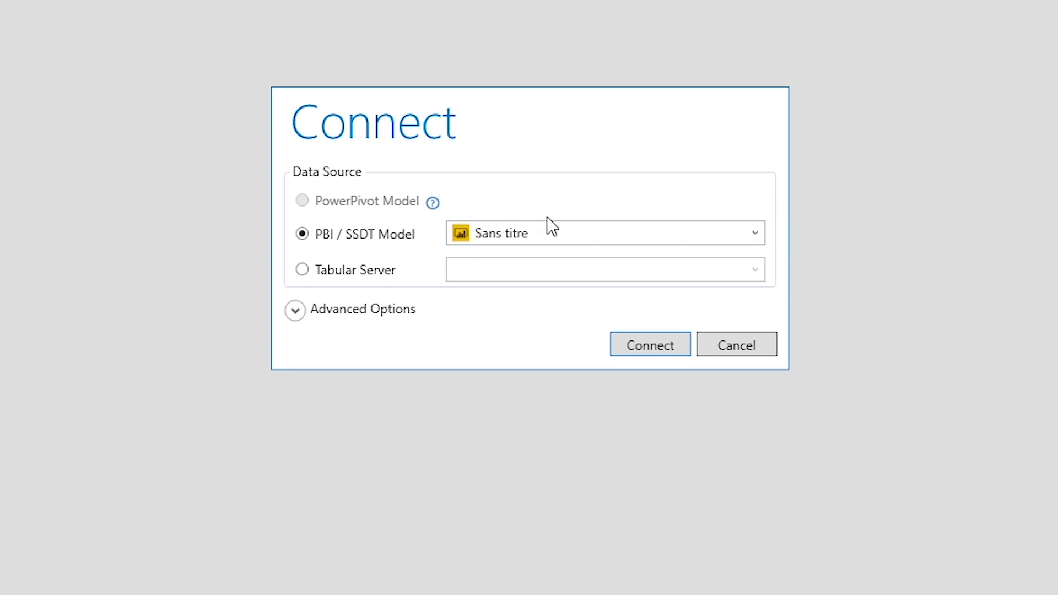
left_click(640, 348)
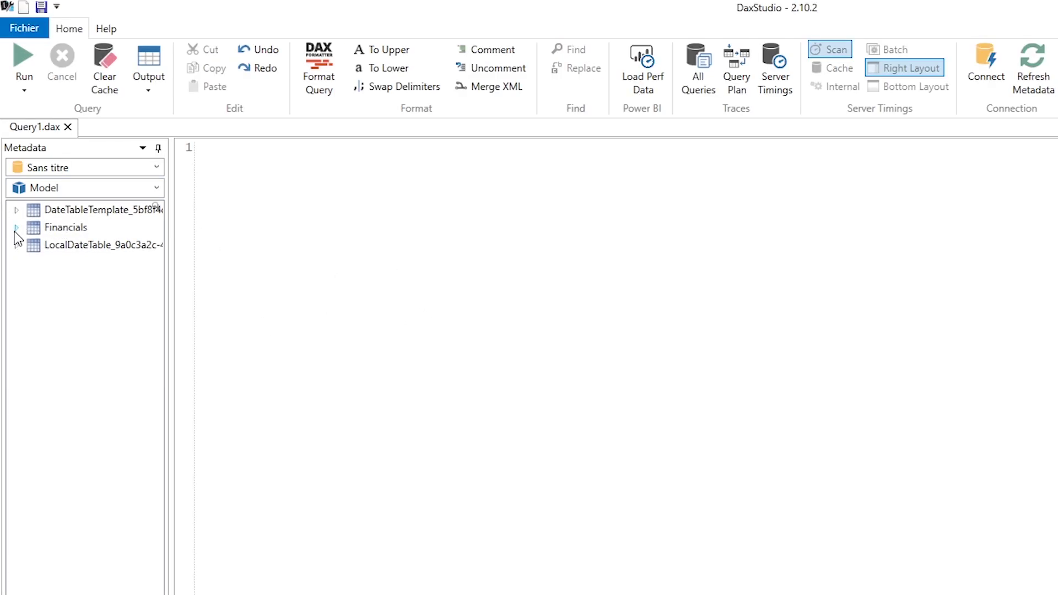
Write a query with EVALUATE on the first line and the Financials table, inserted from the model metadata, on the second
left_click(16, 227)
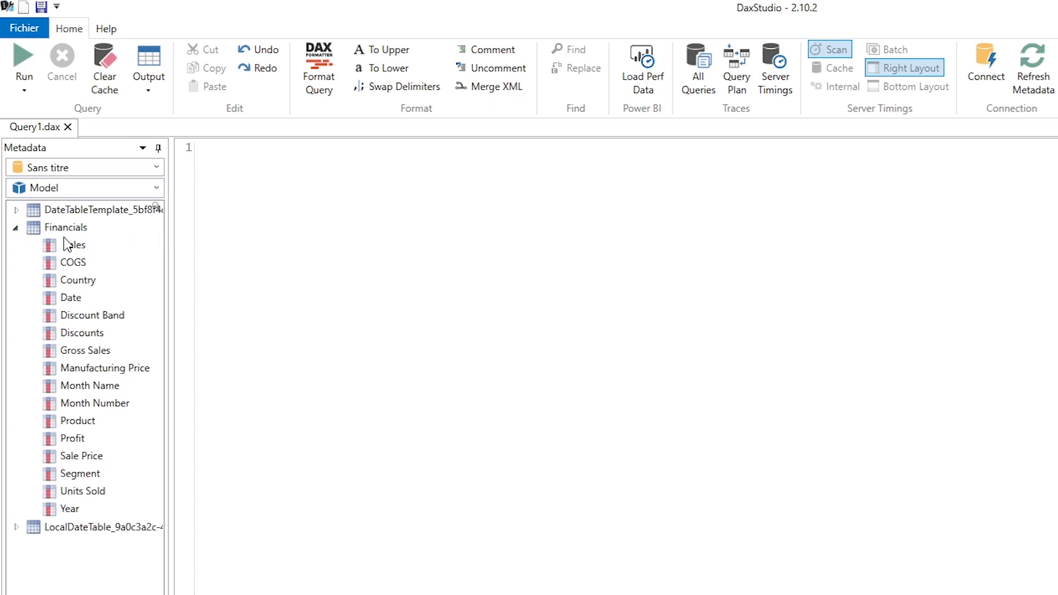
left_click(543, 426)
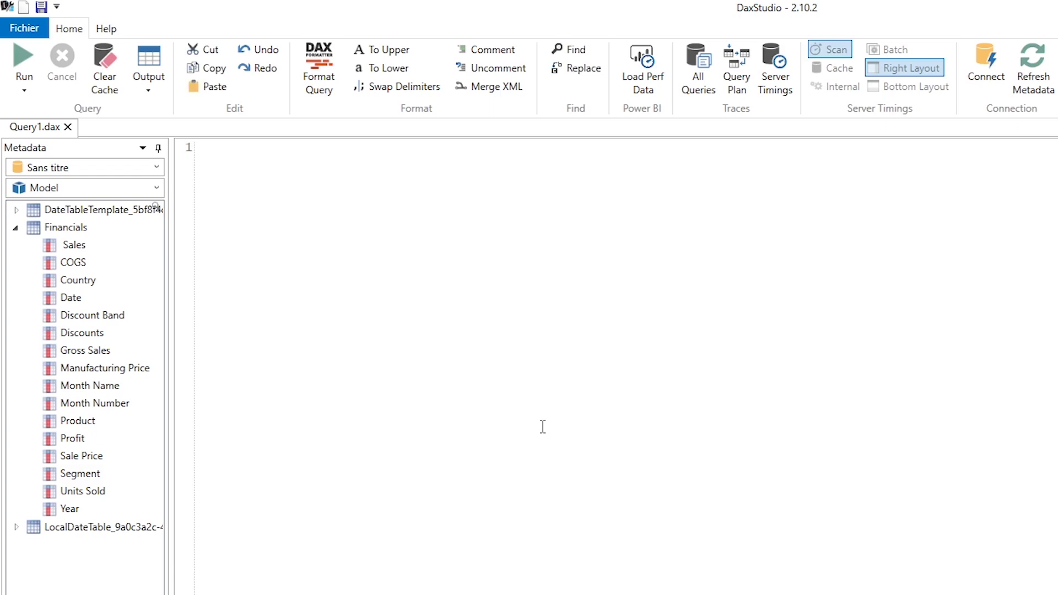
type("EV")
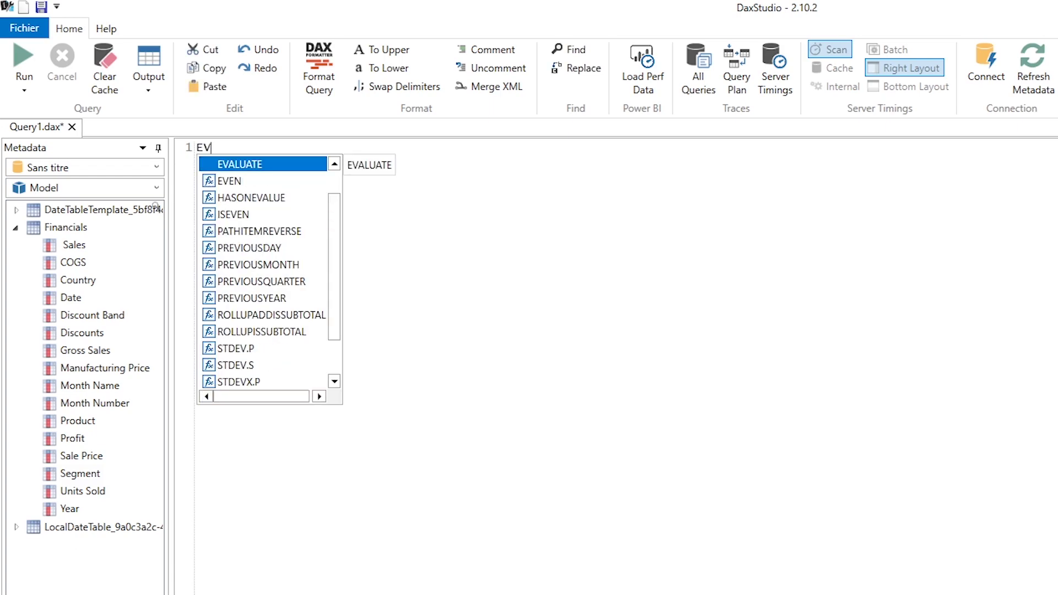
key("Return")
key("Return")
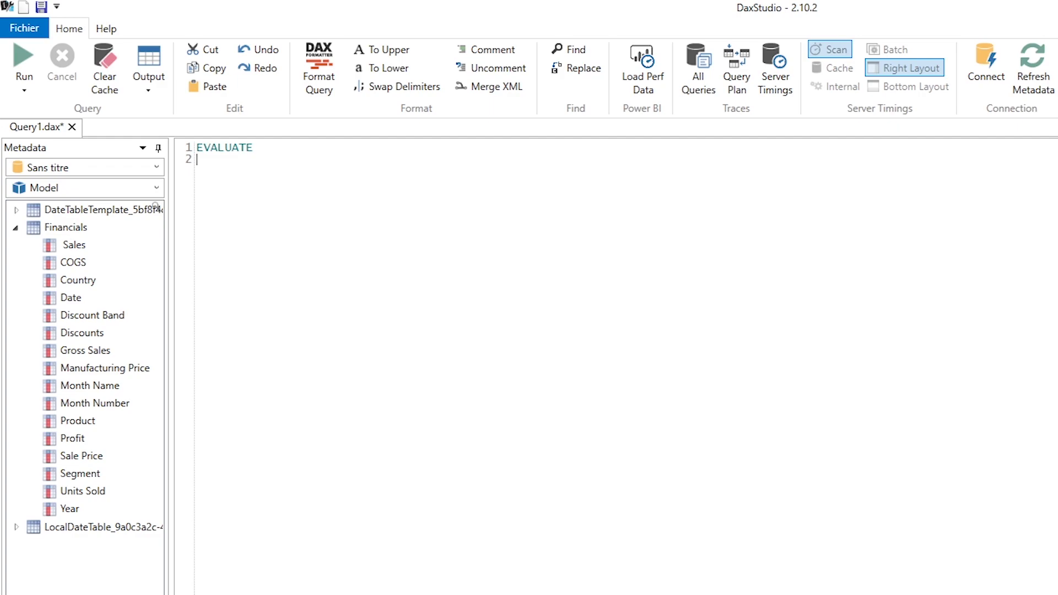
double_click(73, 227)
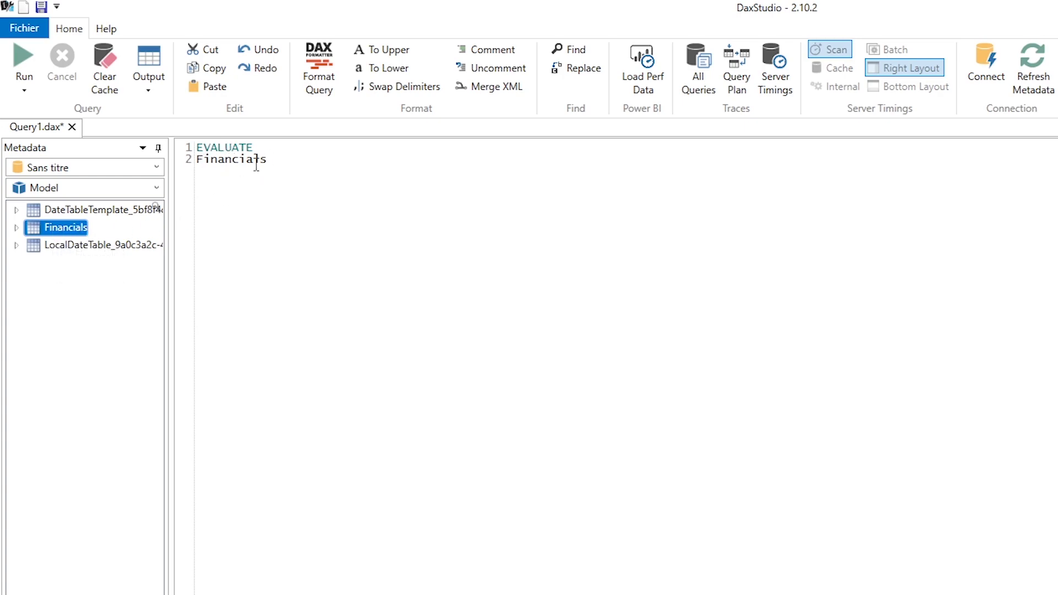
left_click(309, 176)
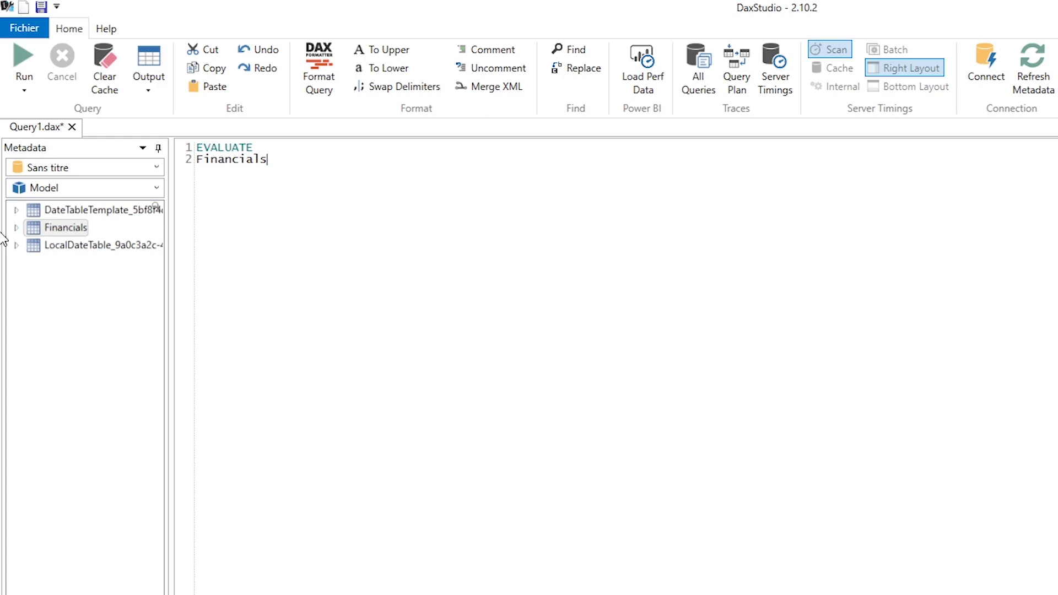
left_click(17, 228)
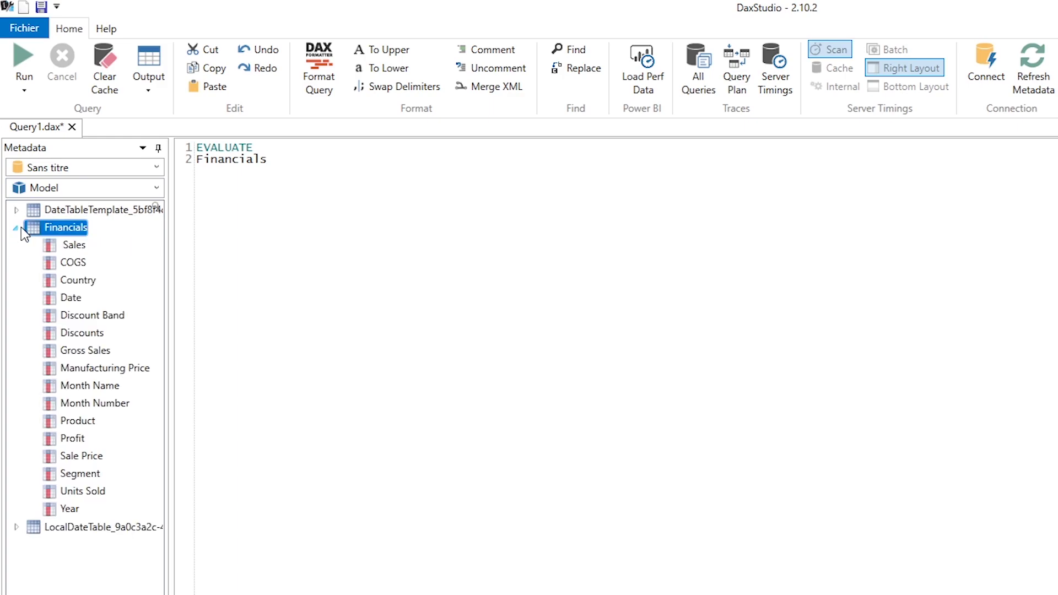
Re-enter the Financials table name using autocompletion and run the query
double_click(253, 159)
type("Fin")
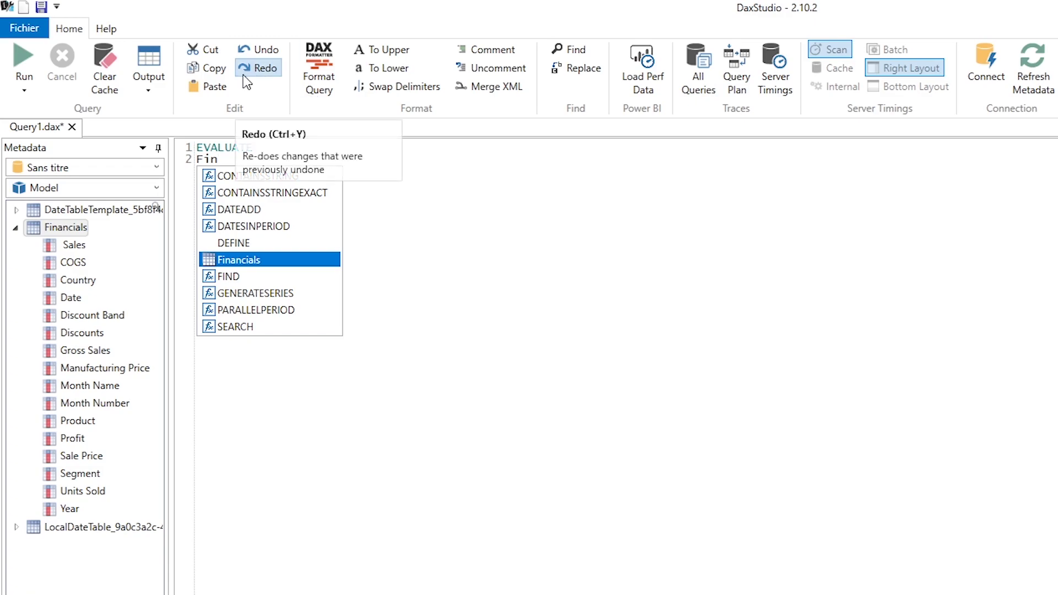
key("Tab")
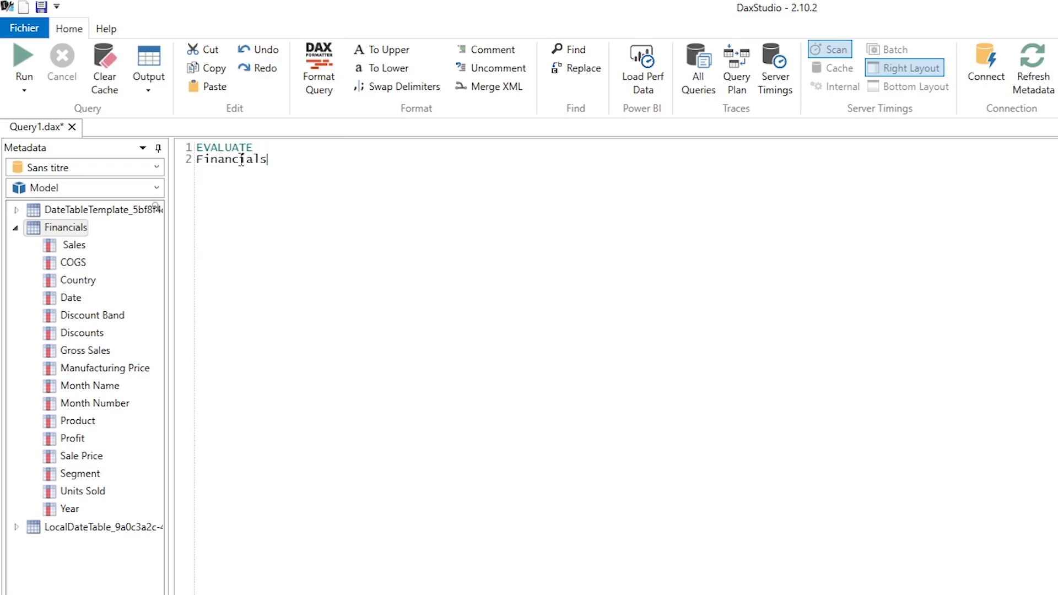
left_click(13, 86)
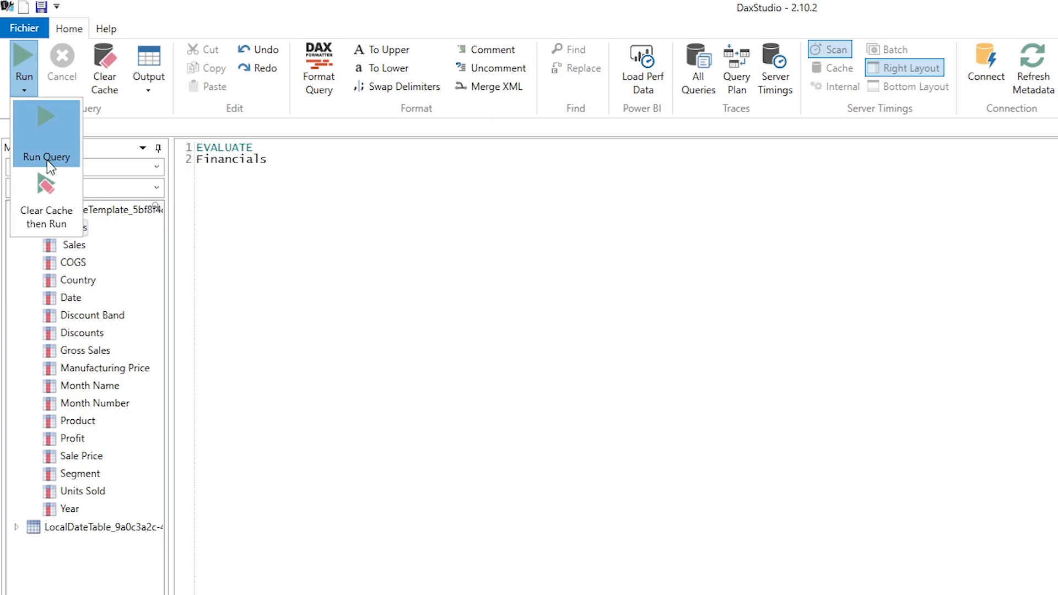
left_click(325, 213)
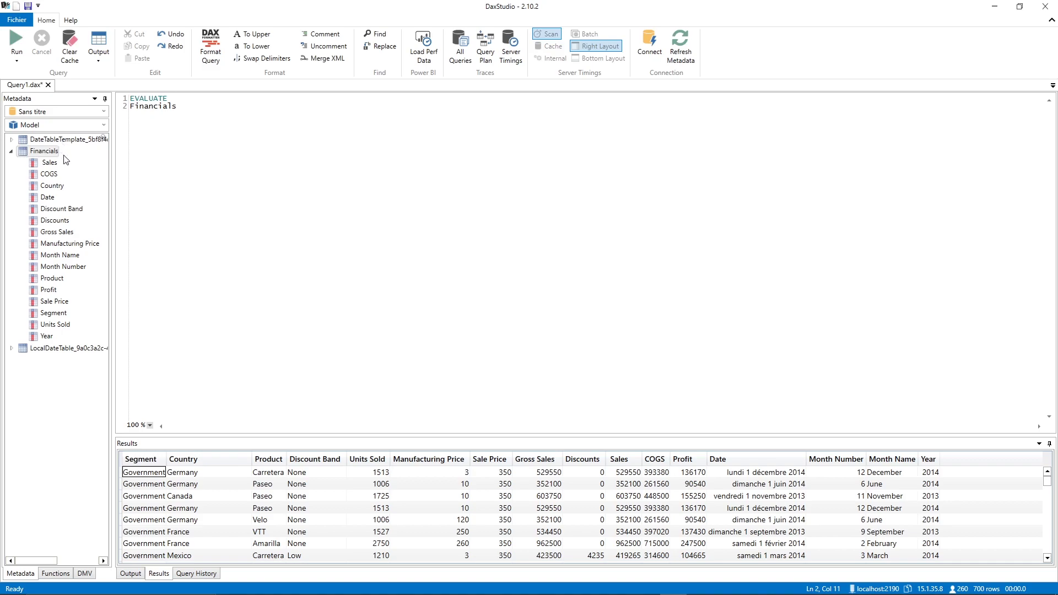
Add the line ORDER BY Financials[Country] ASC to the query and run it
left_click(170, 389)
key("Return")
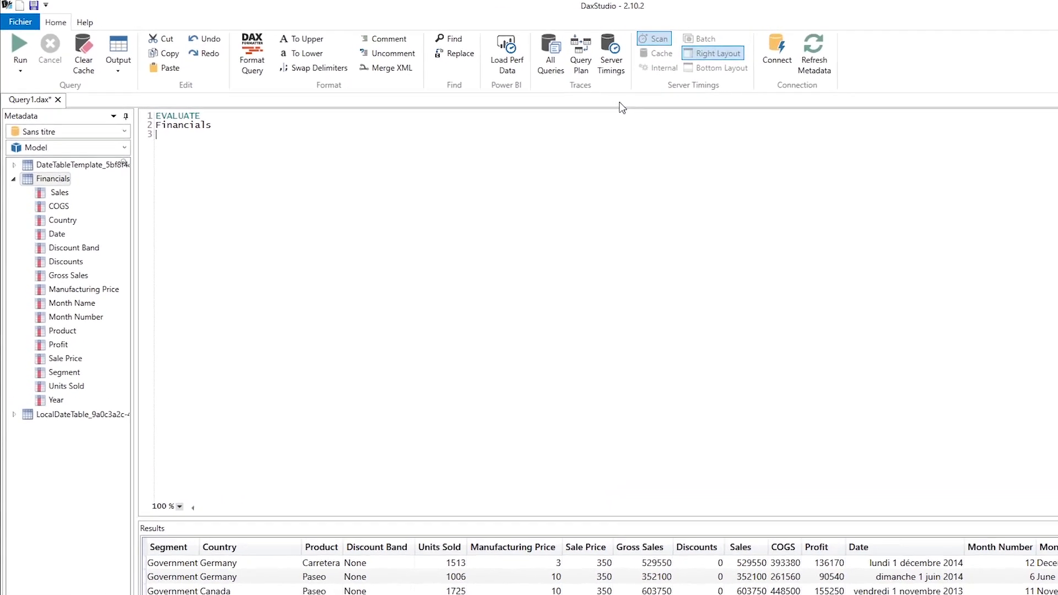
type("O")
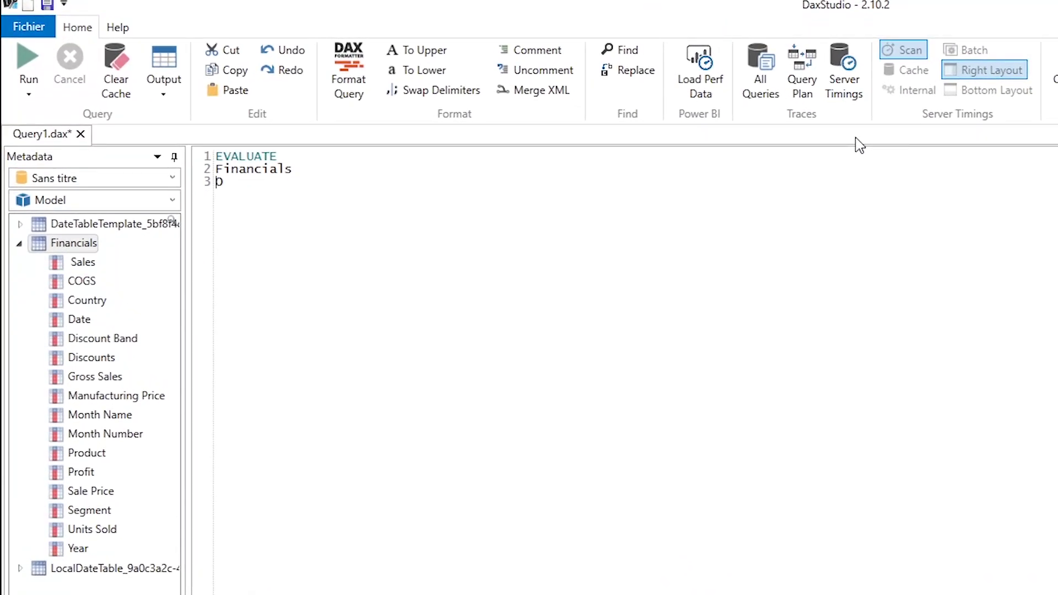
type("RDE")
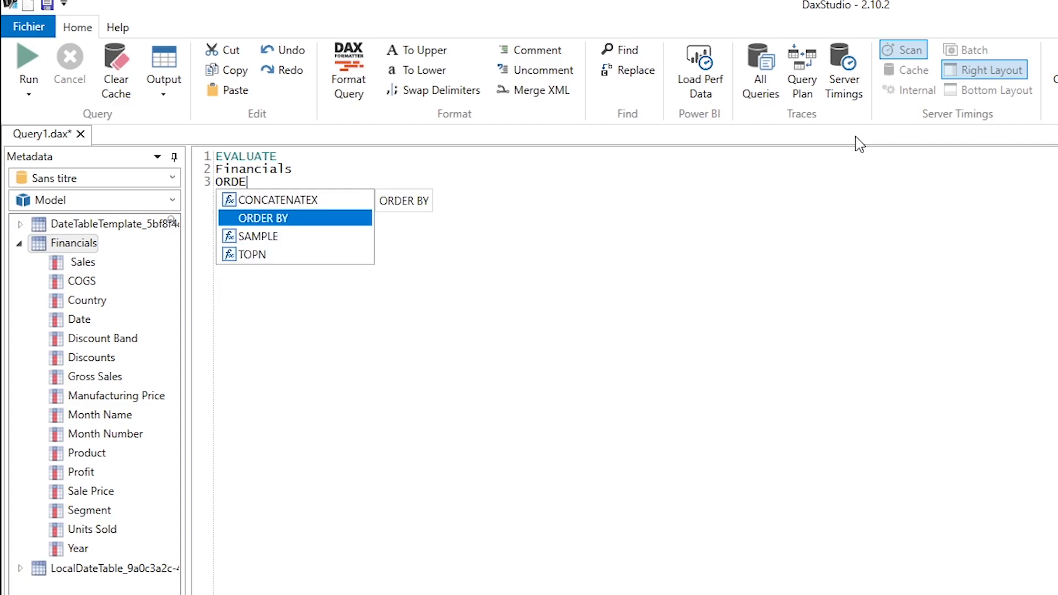
key("Tab")
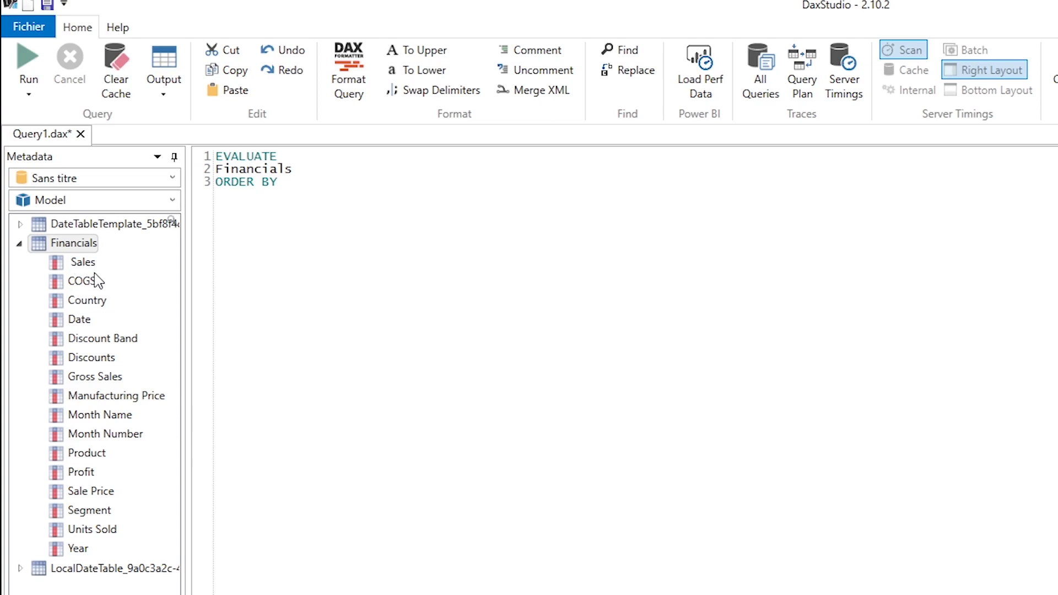
double_click(77, 302)
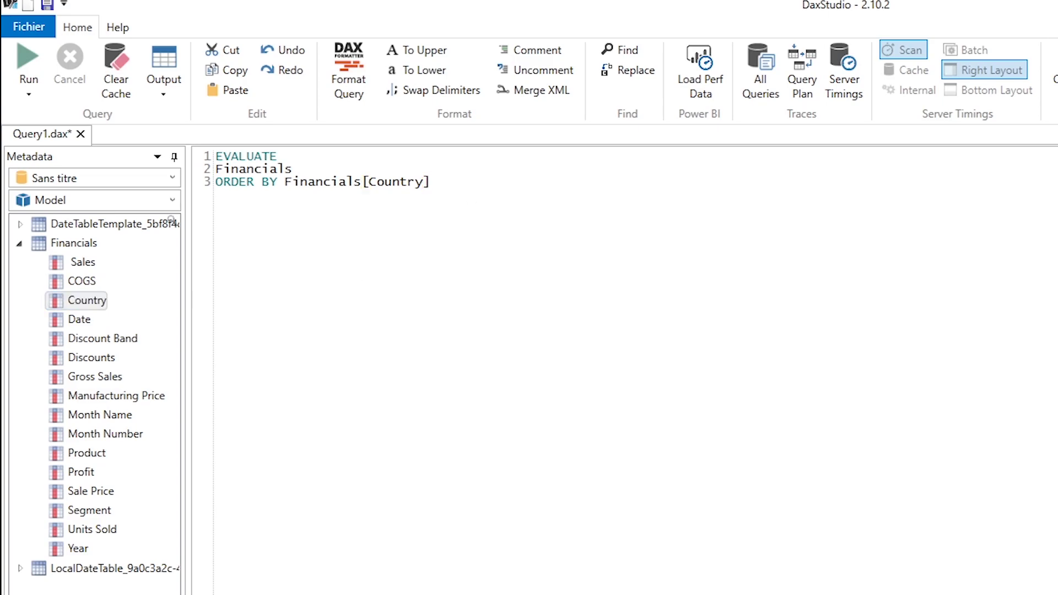
type("ASC")
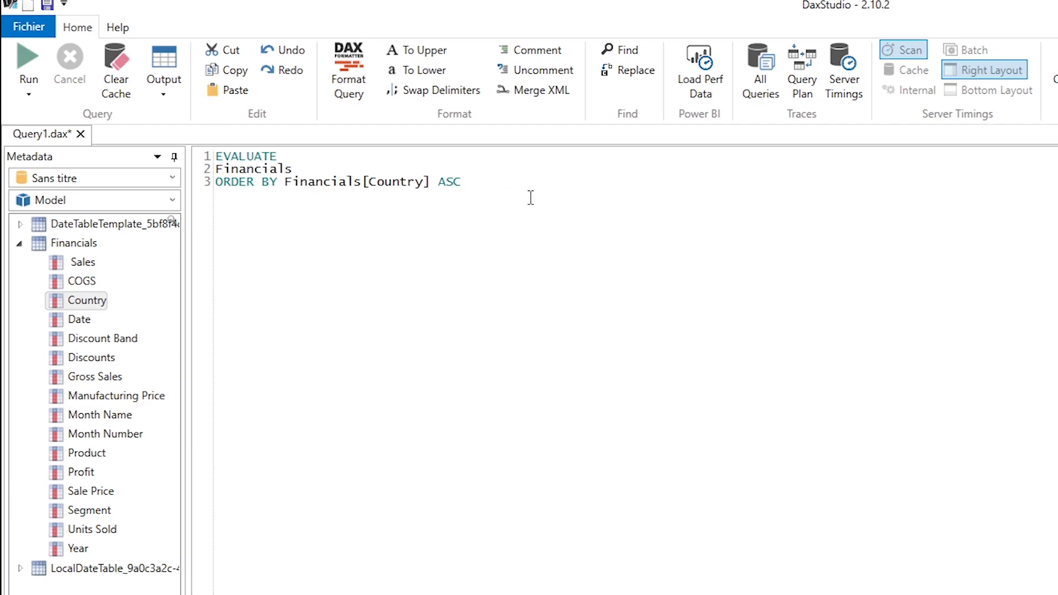
key("F5")
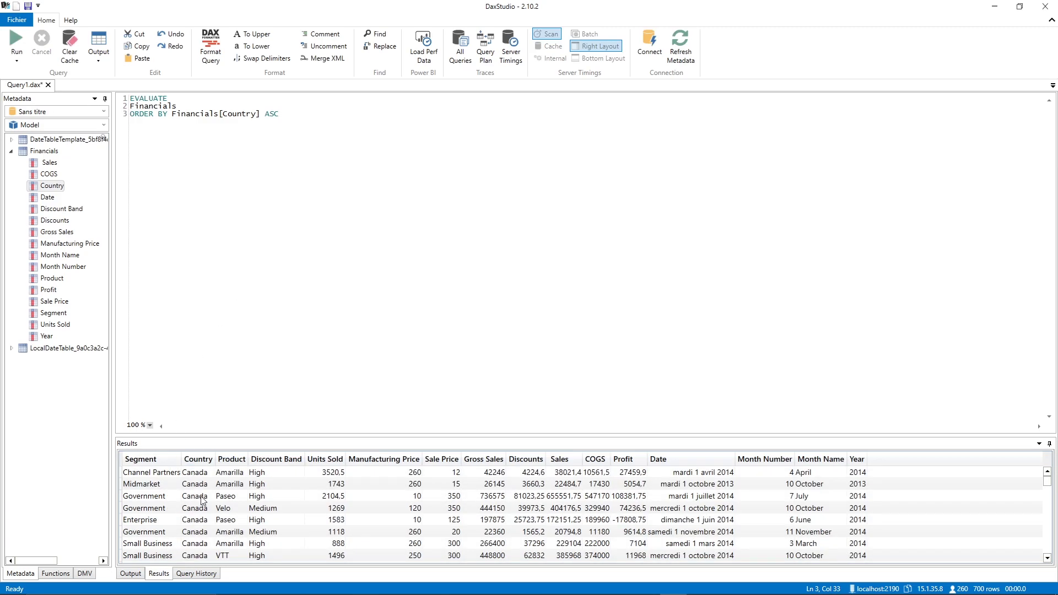
key("F5")
key("F5")
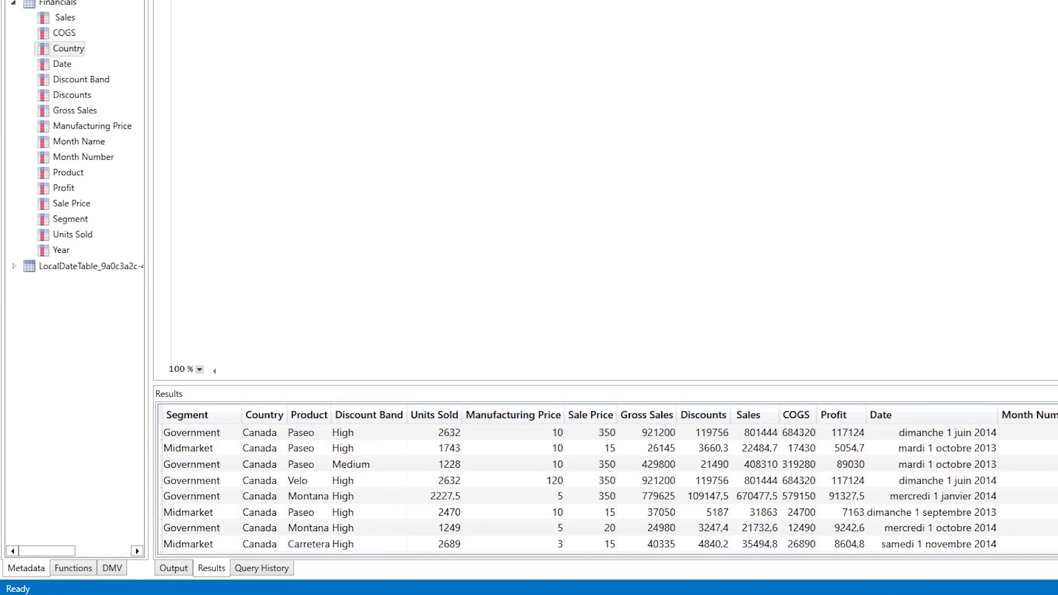
Examine the query results down to the last rows to check the ordering by Country
scroll(607, 488, "down", 20)
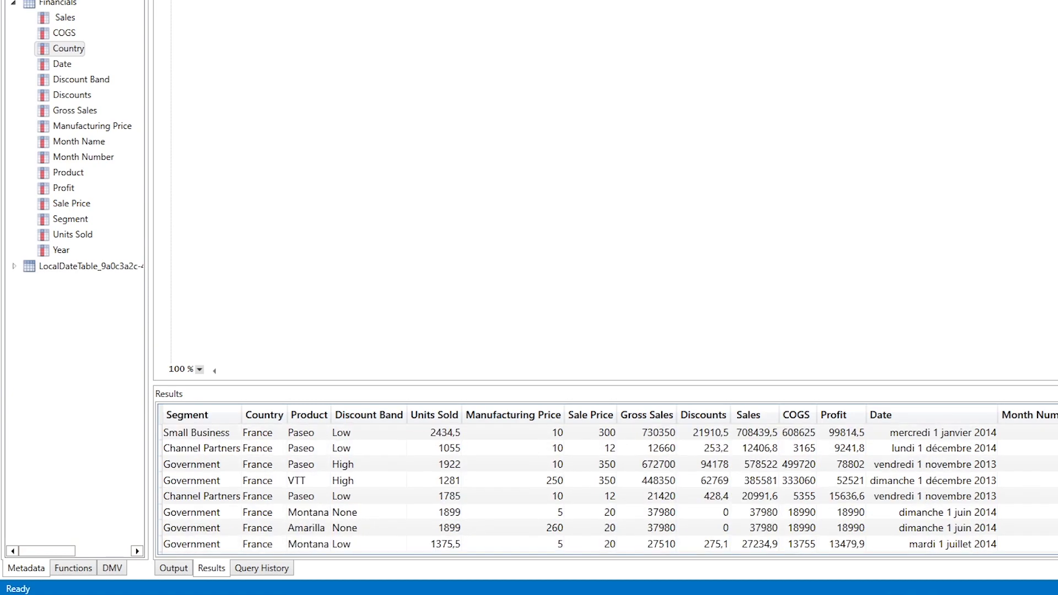
scroll(607, 487, "down", 20)
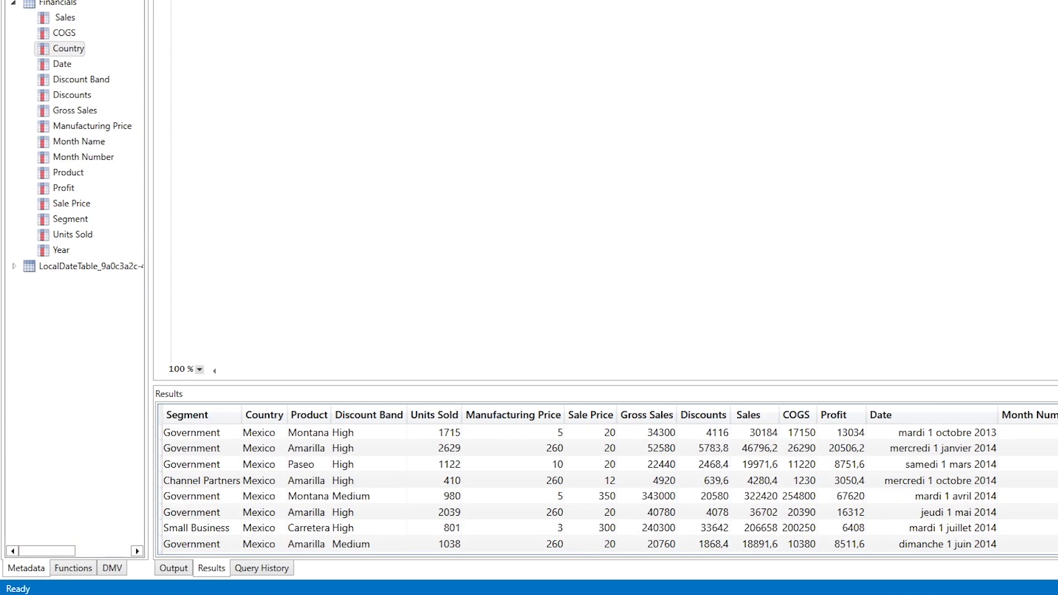
scroll(606, 488, "down", 20)
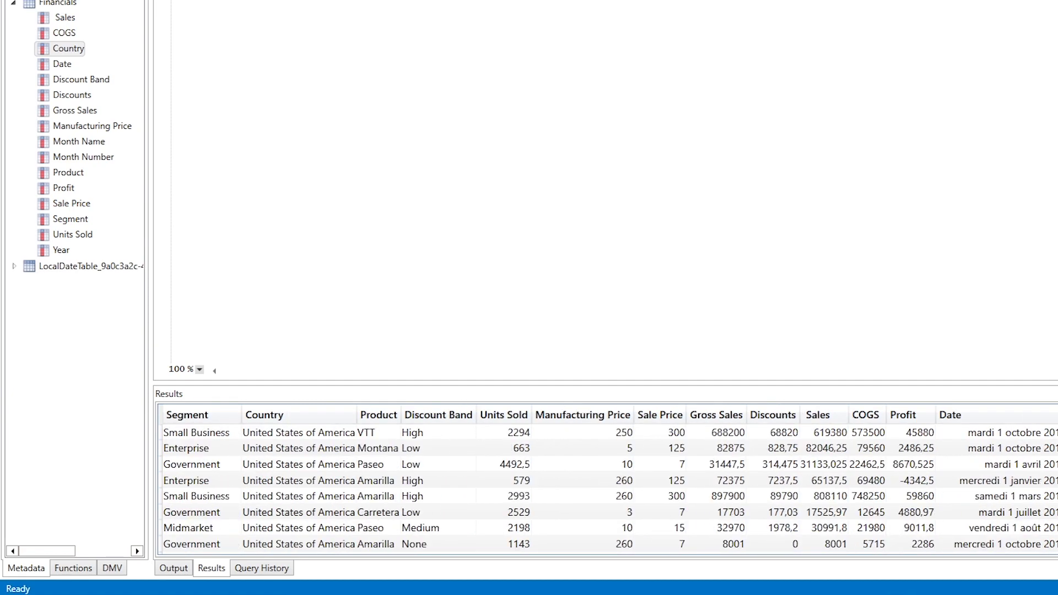
scroll(607, 488, "down", 20)
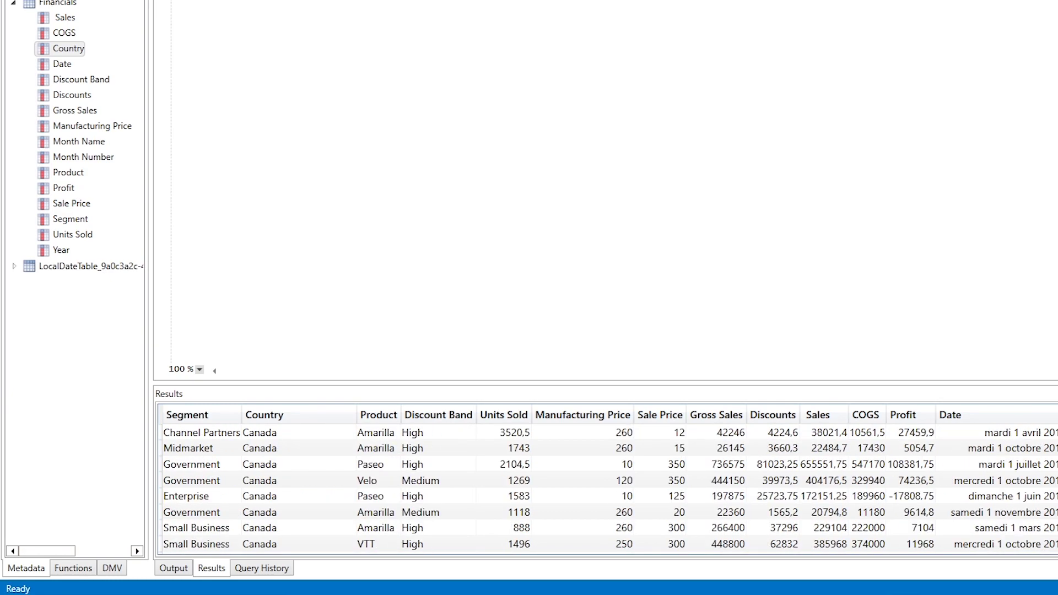
left_click_drag(374, 0, 165, 0)
left_click(400, 0)
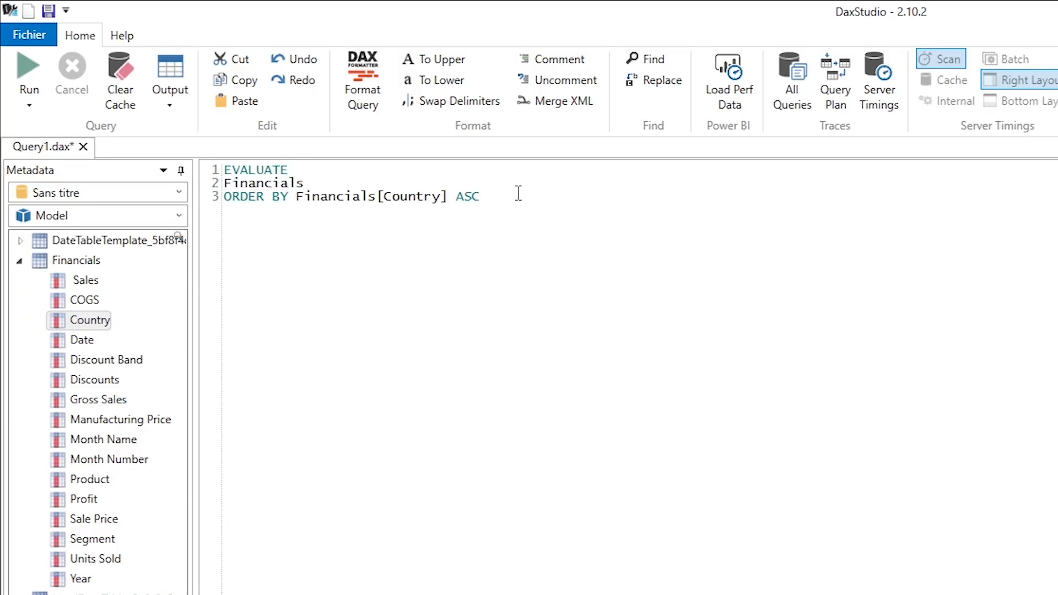
Replace the Financials and ORDER BY lines under EVALUATE with a FILTER function taking the Financials table as its first argument
left_click_drag(518, 193, 215, 184)
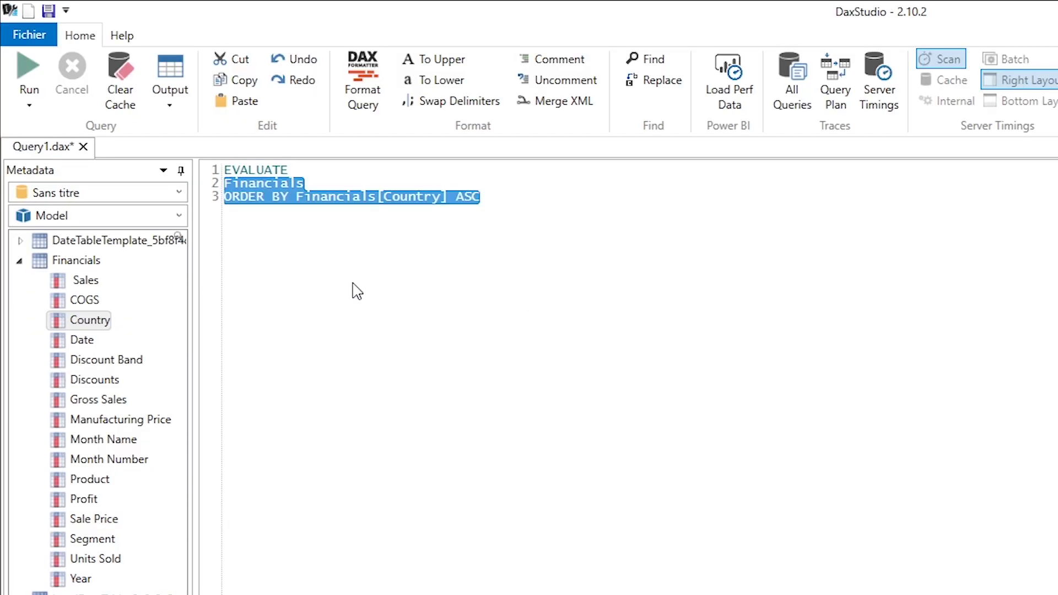
key("Delete")
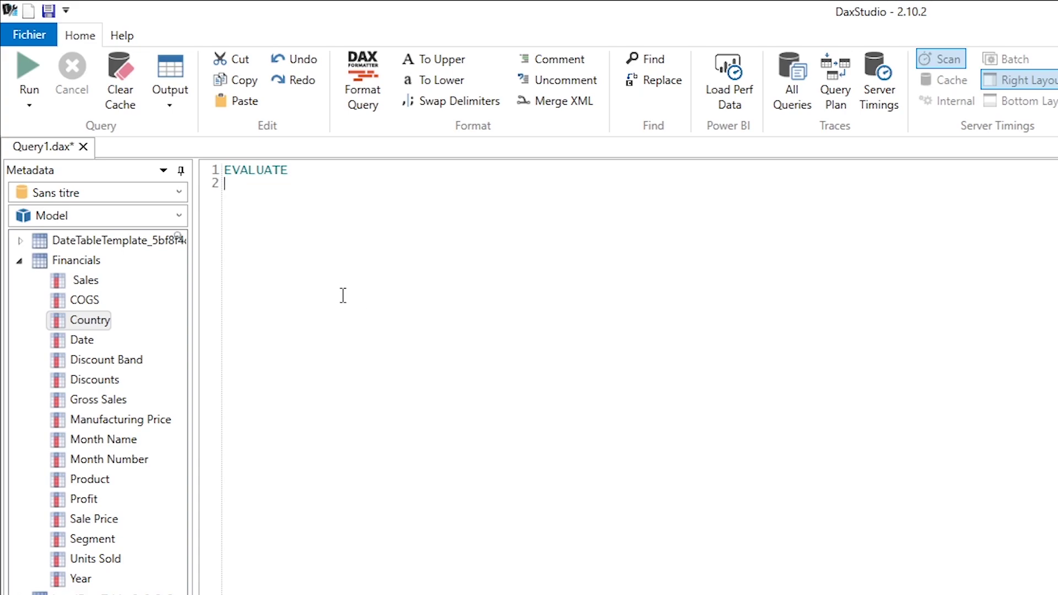
type("FIL")
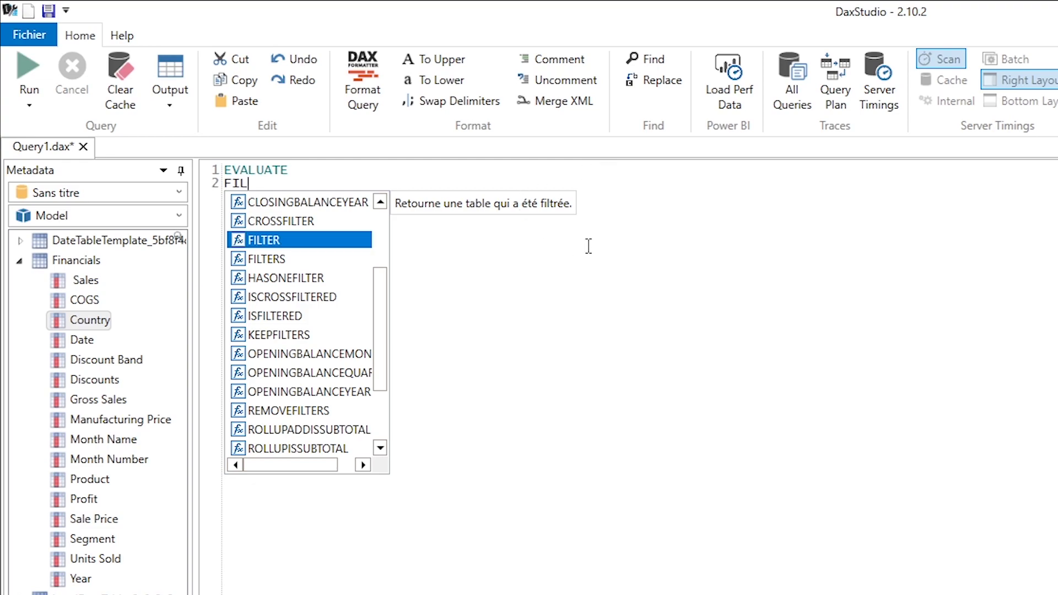
key("Tab")
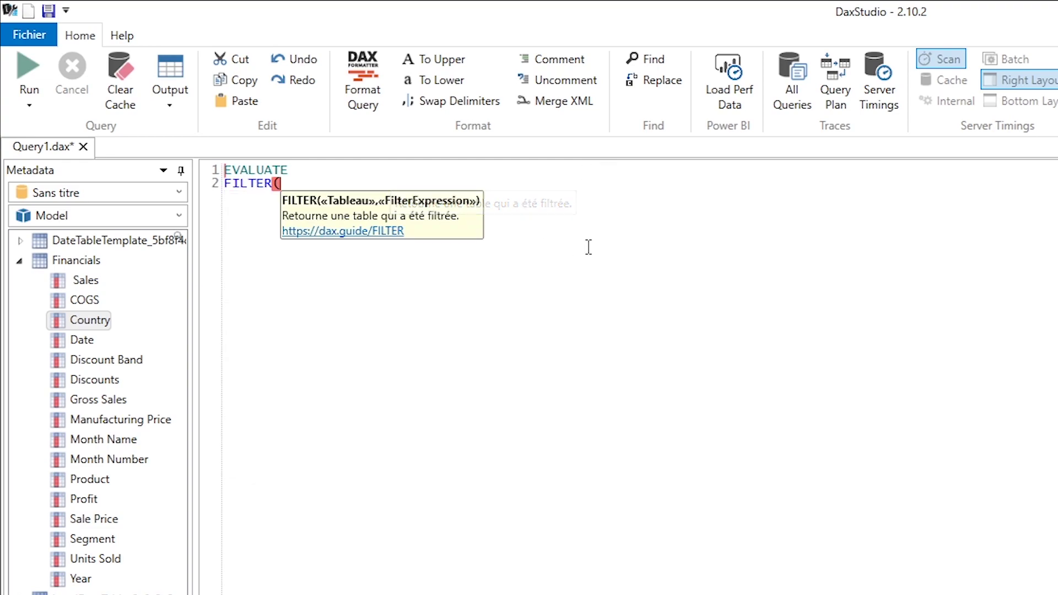
left_click(91, 263)
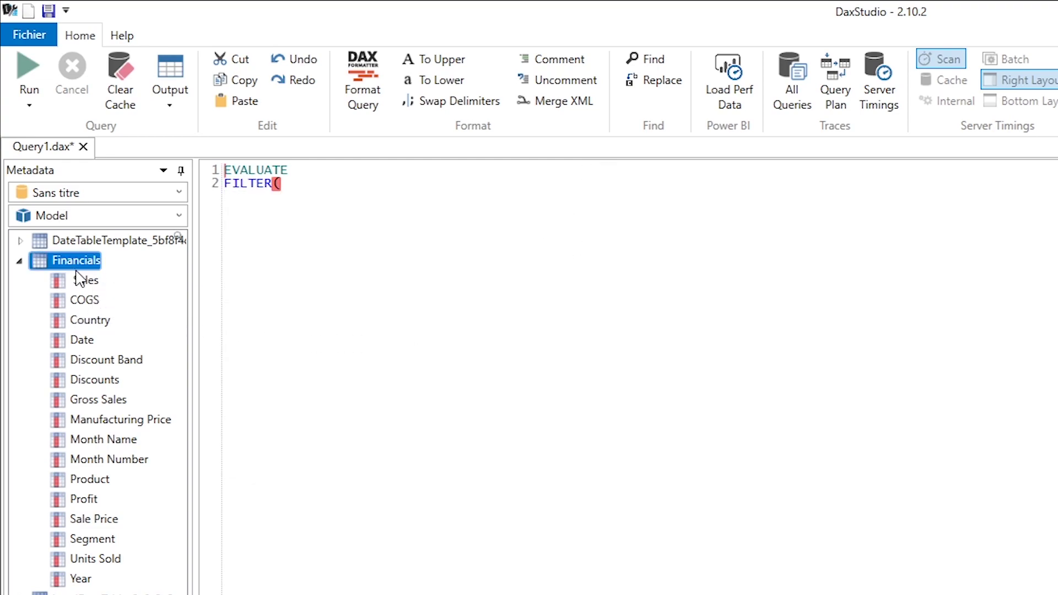
double_click(77, 269)
left_click(387, 189)
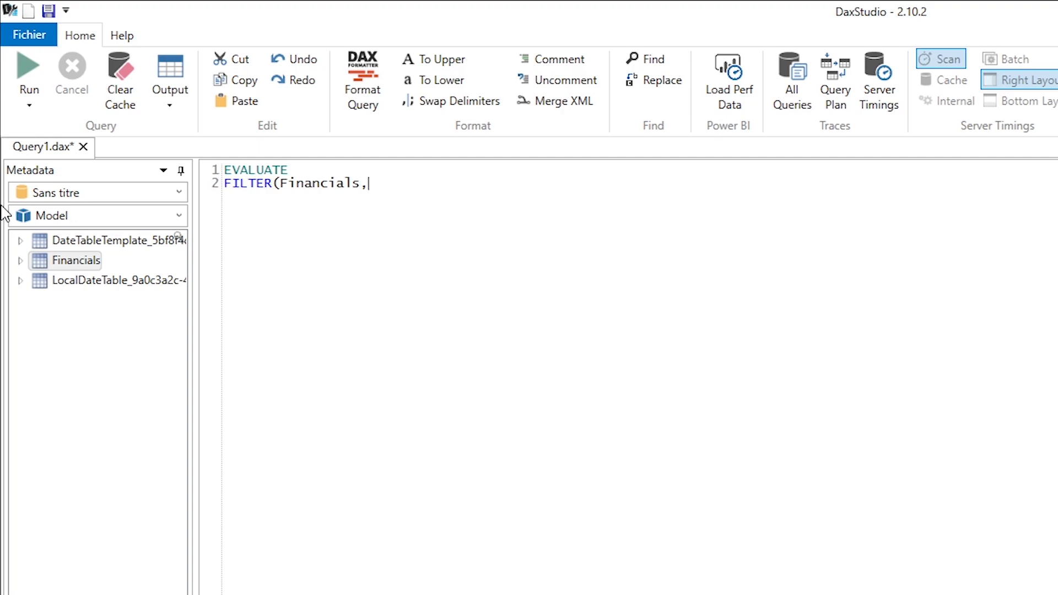
Complete the FILTER function with the condition Financials[Country]="Canada", then run the query and check the returned rows
left_click(20, 261)
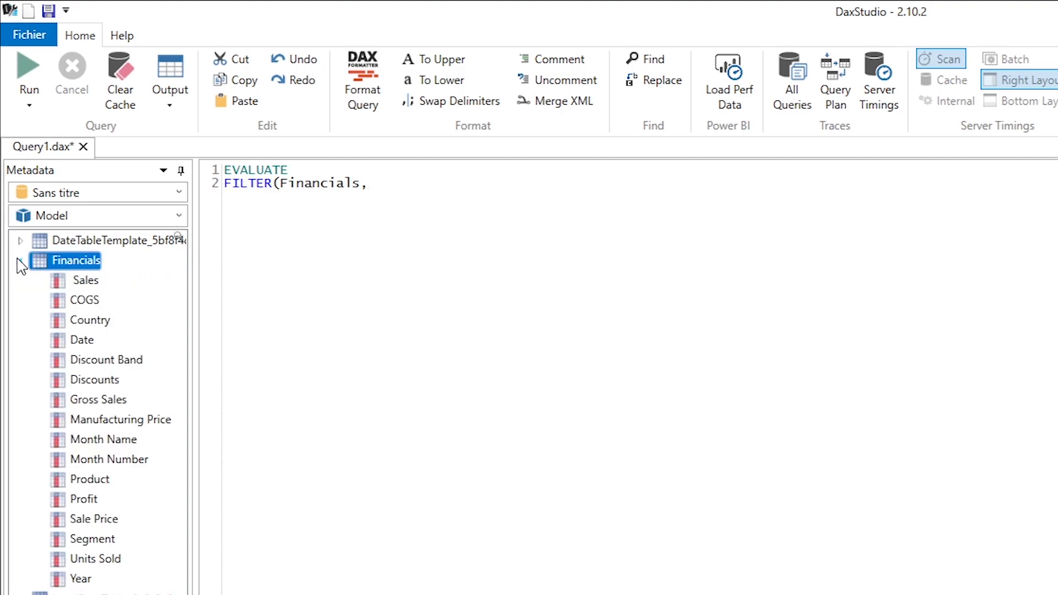
double_click(83, 324)
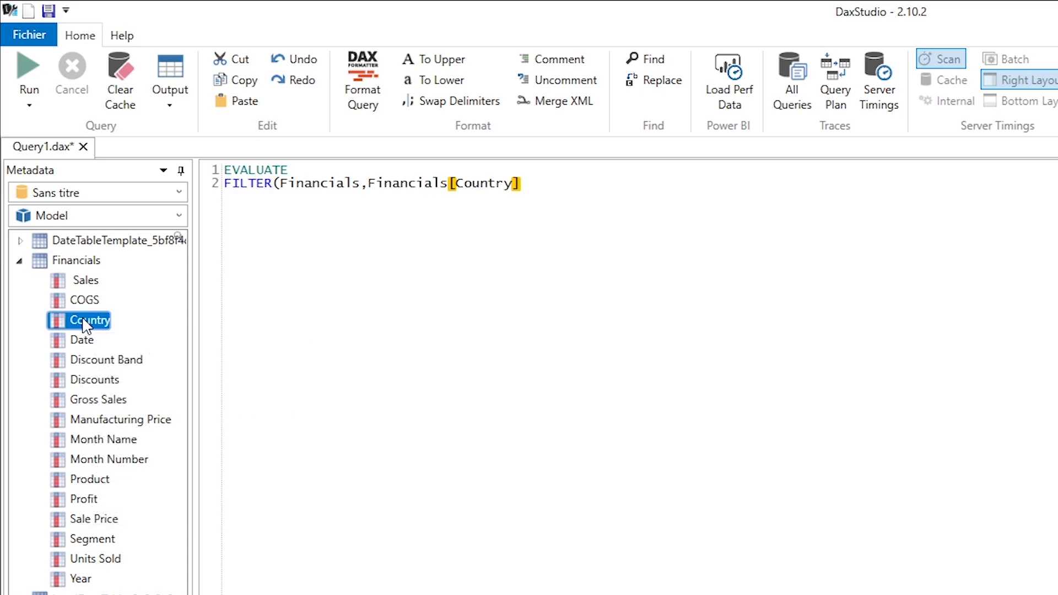
left_click(528, 182)
left_click_drag(529, 181, 448, 183)
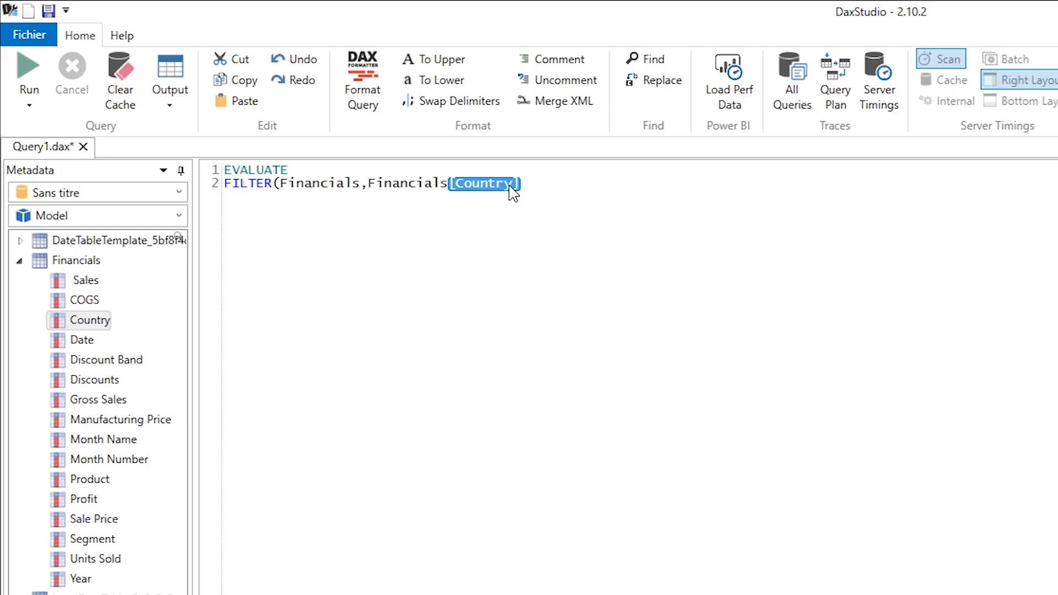
left_click(448, 183)
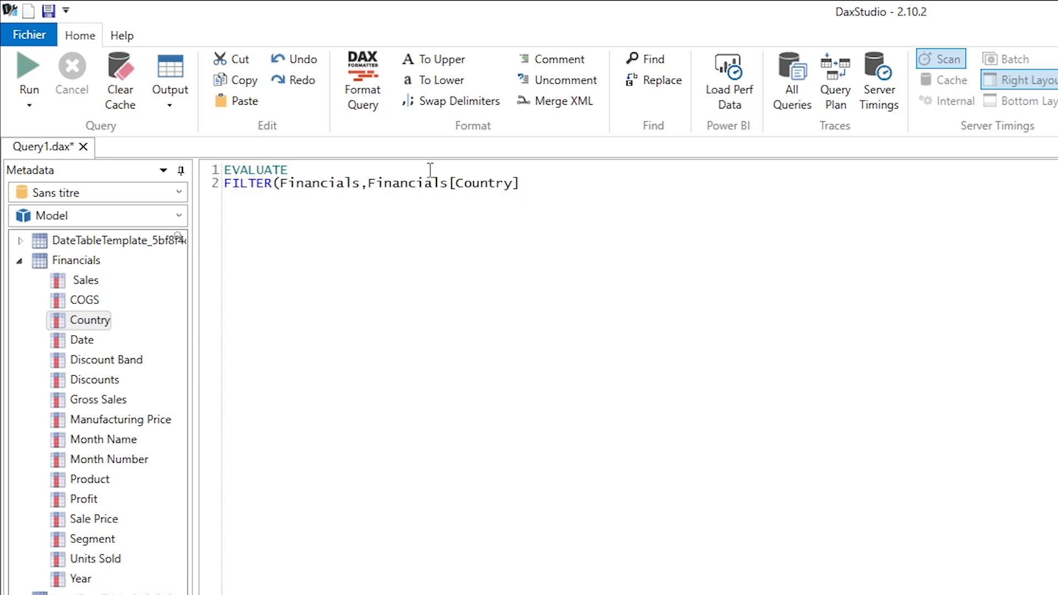
key("End")
type("=\"Canada")
left_click(297, 97)
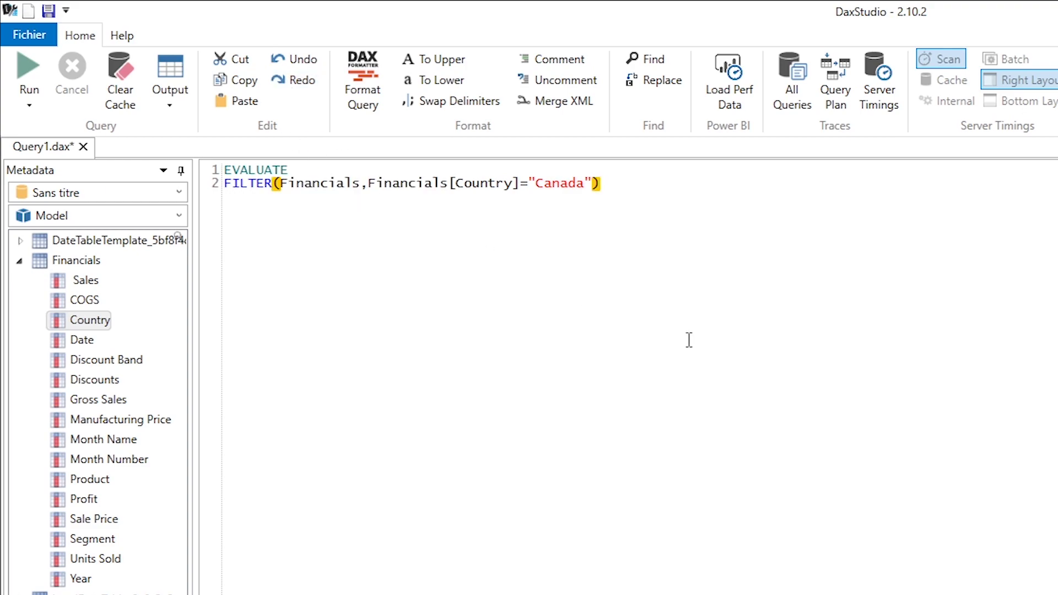
key("F5")
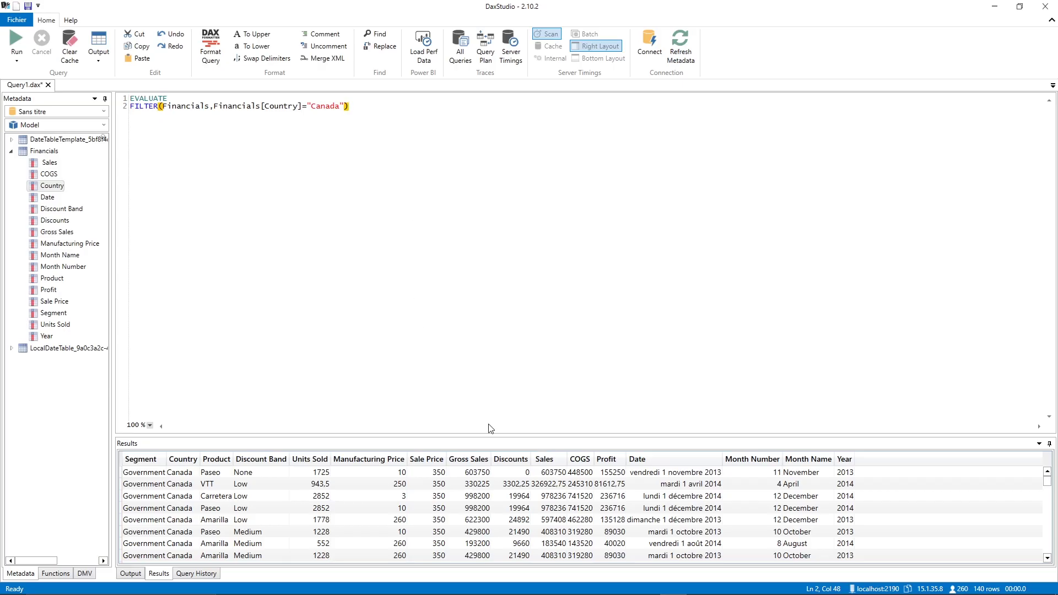
left_click_drag(1050, 478, 1046, 593)
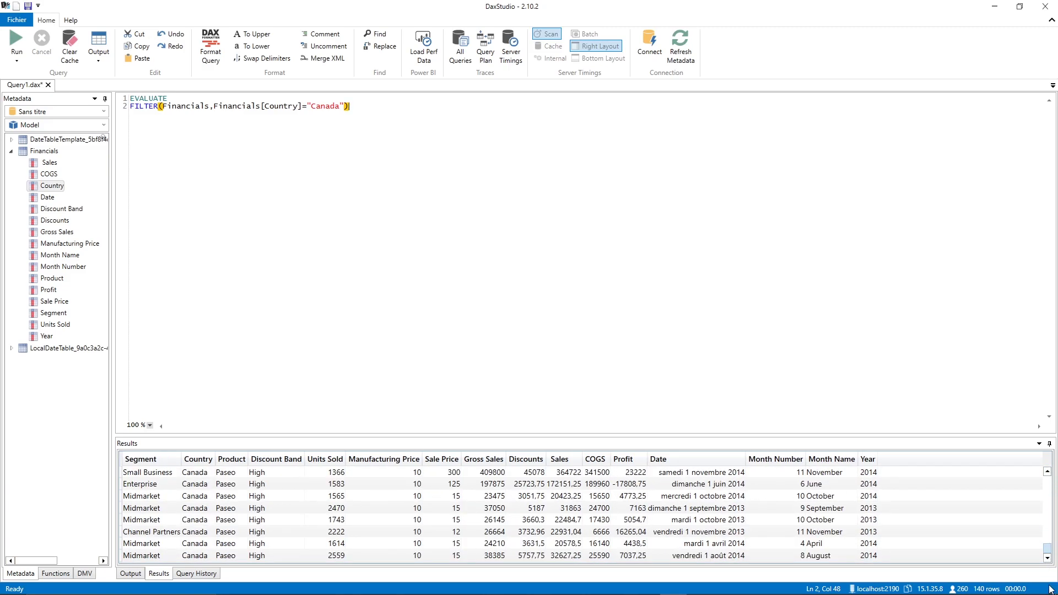
left_click_drag(1047, 548, 1055, 464)
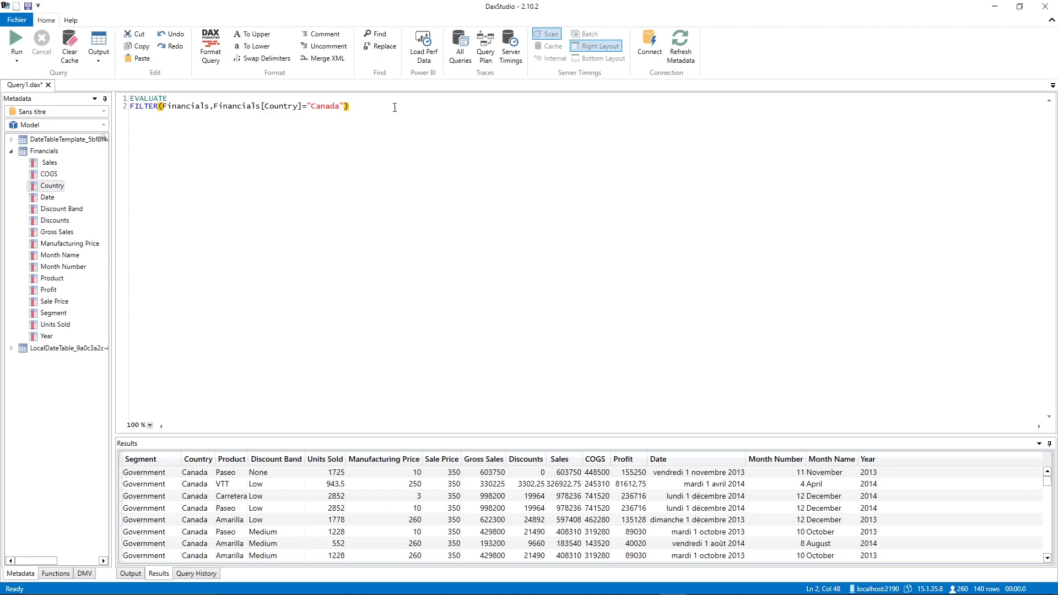
Replace the FILTER expression under EVALUATE with a CALCULATETABLE function taking the Financials table as its first argument
left_click_drag(386, 108, 132, 113)
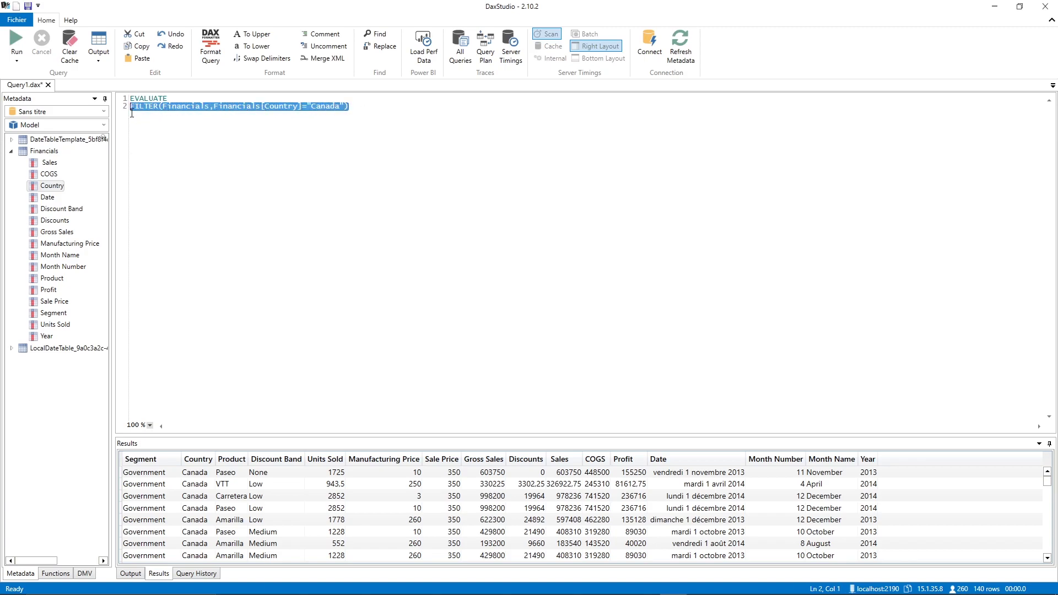
key("Delete")
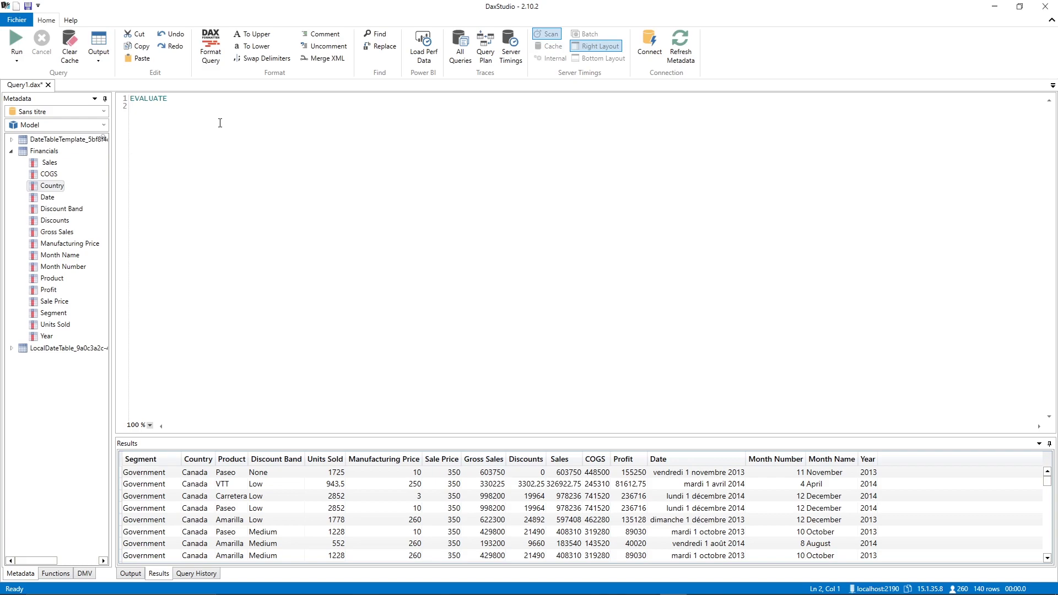
type("ca")
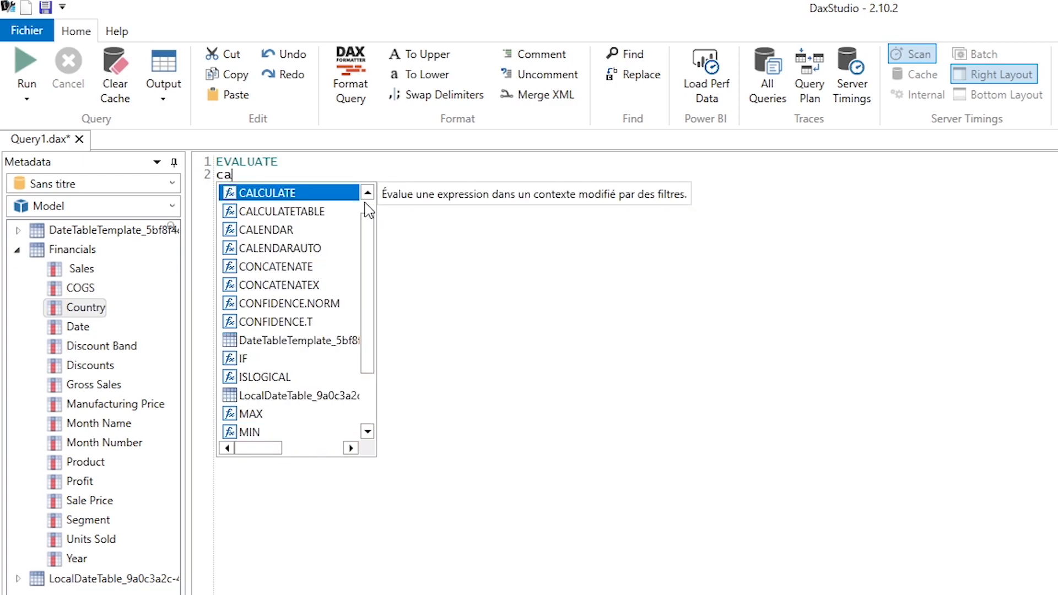
key("Down")
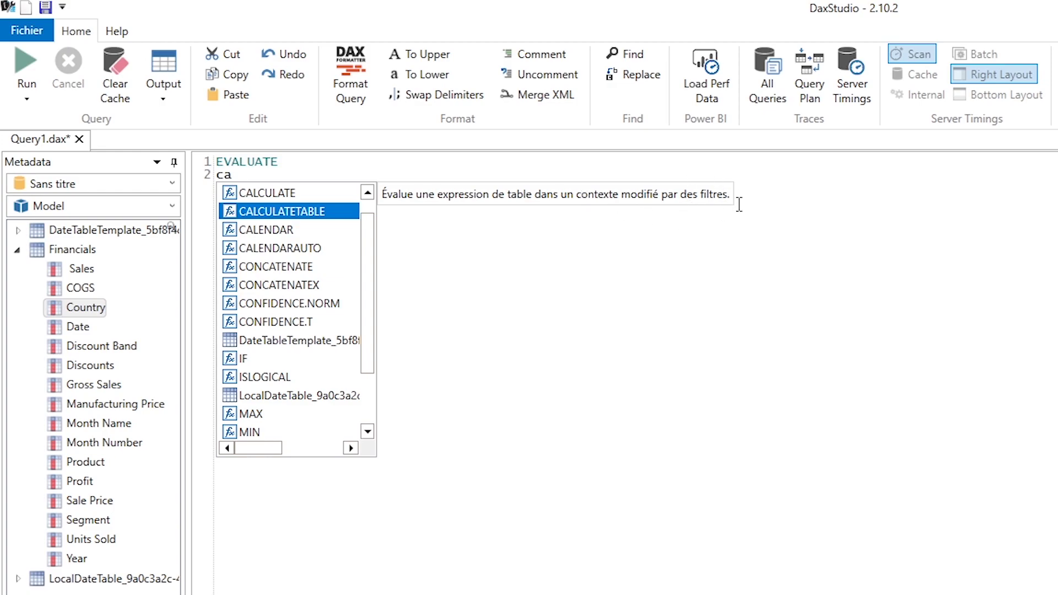
key("Tab")
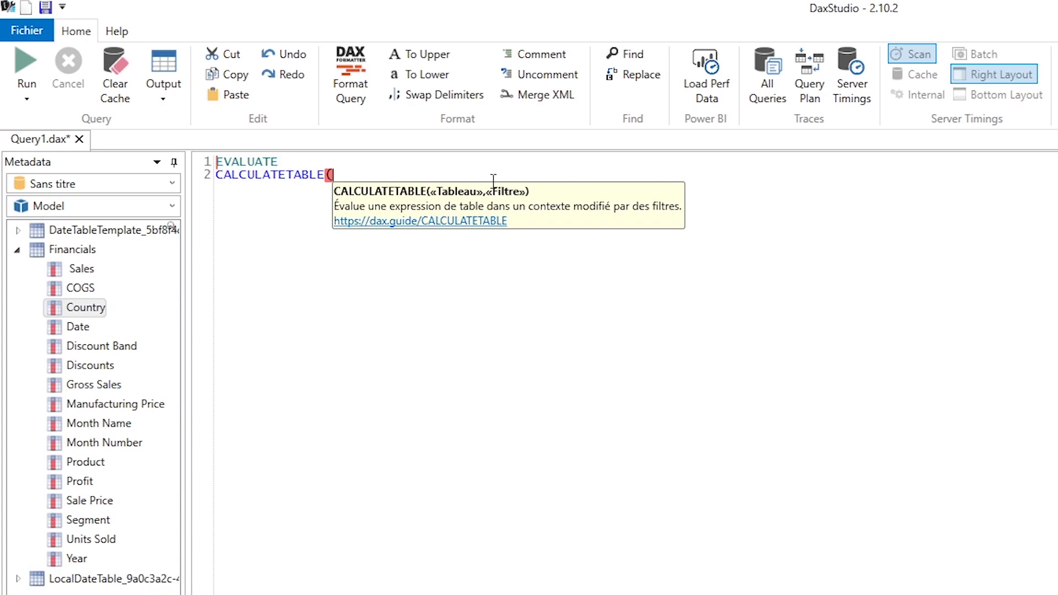
double_click(88, 249)
left_click(439, 183)
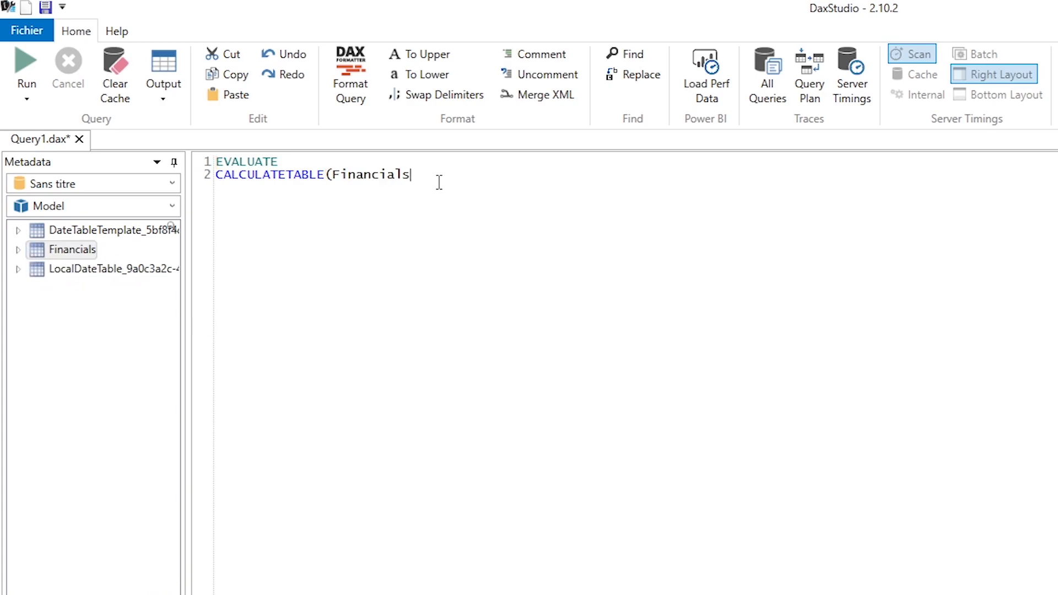
Add a nested FILTER function on the Financials table as the second argument of CALCULATETABLE
type(",f")
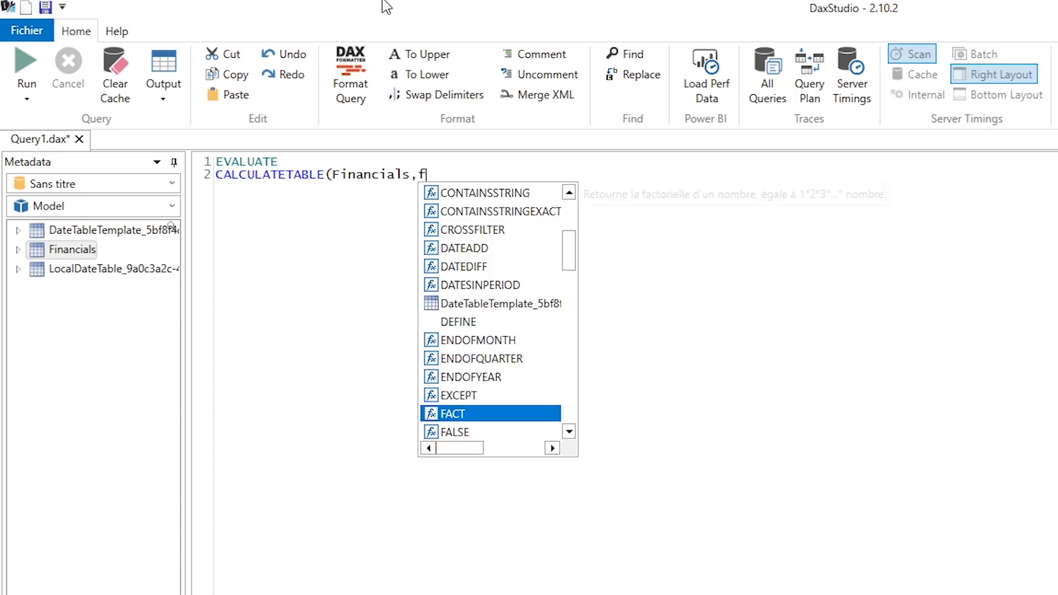
type("il(")
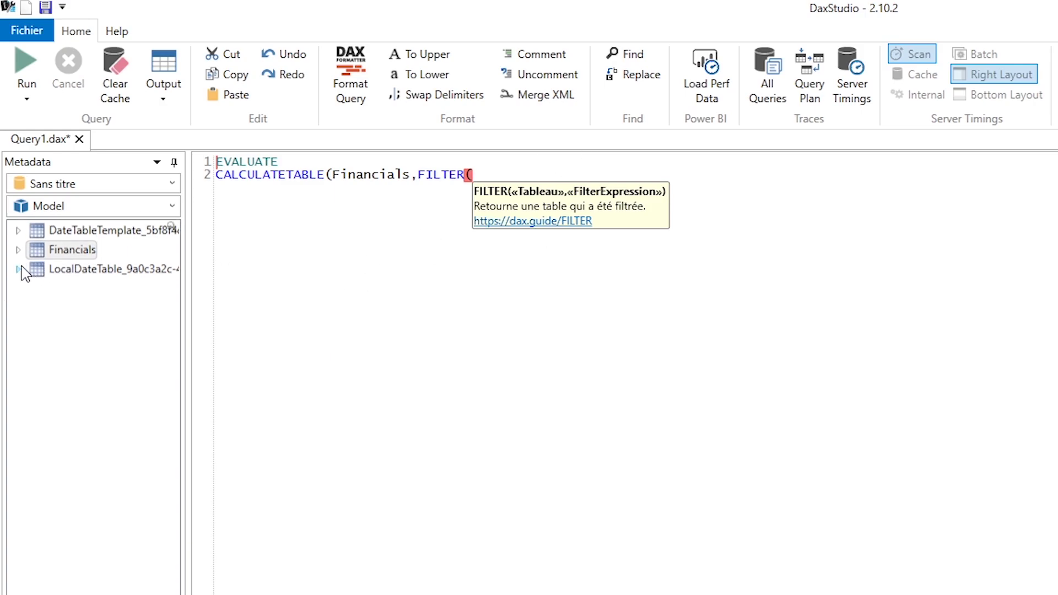
left_click(17, 250)
double_click(71, 255)
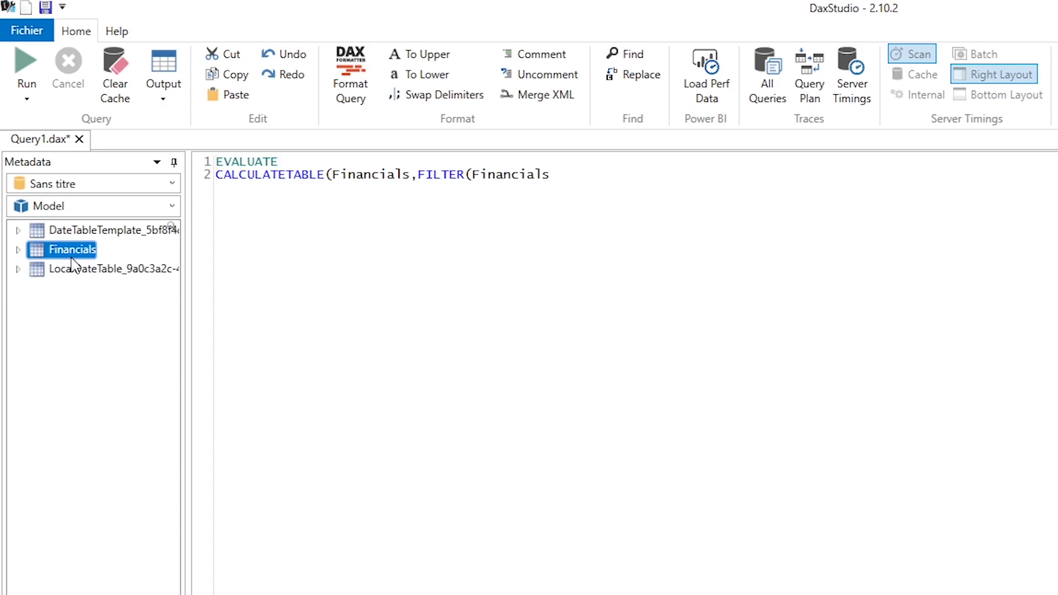
left_click(579, 175)
type(",")
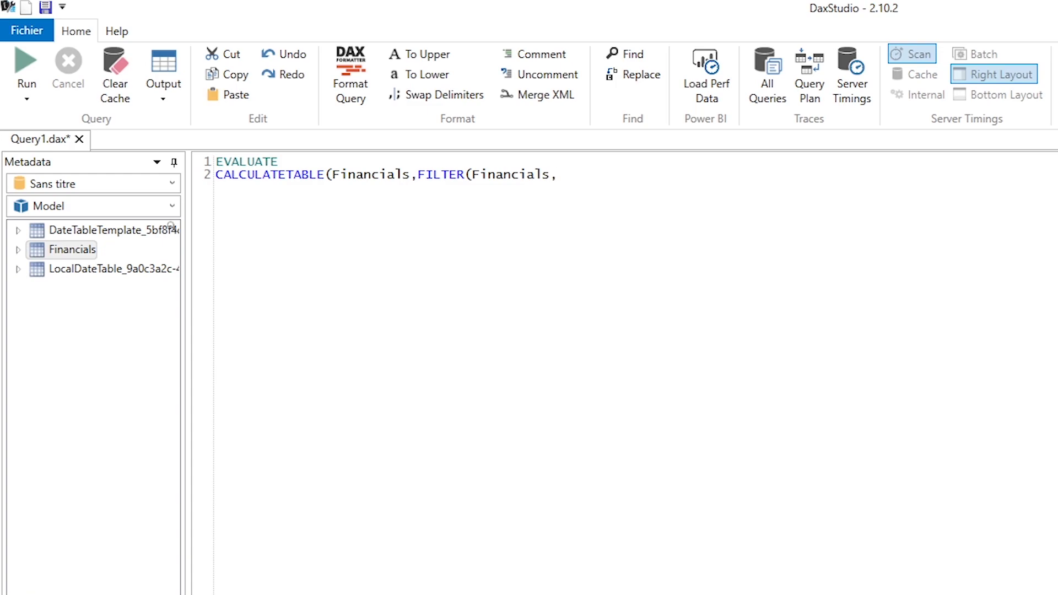
Complete the nested FILTER with Financials[Country]="Canada", close both functions, then run the query and check the returned rows
left_click(18, 250)
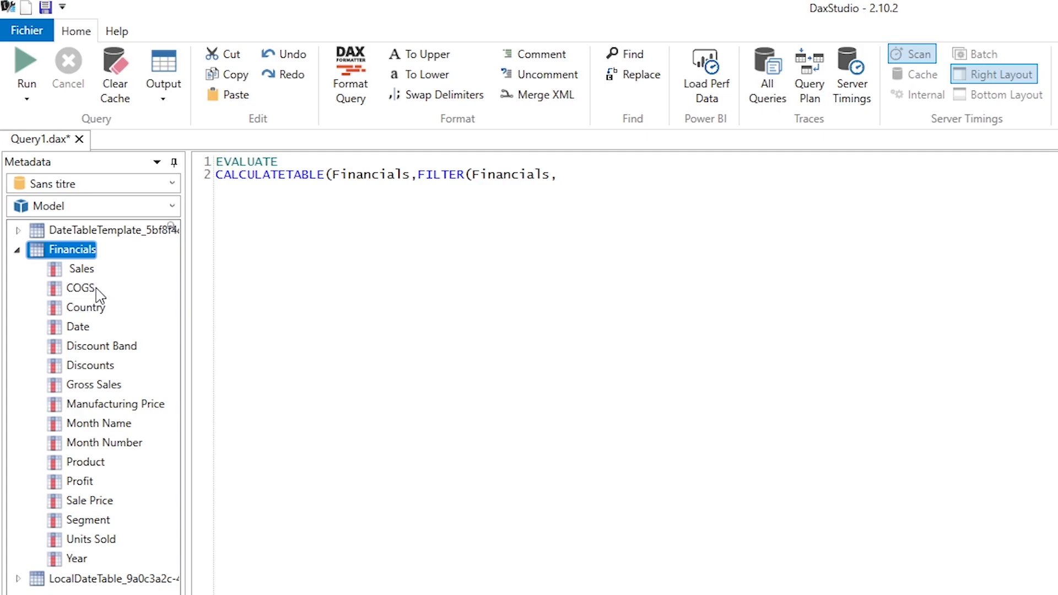
double_click(85, 307)
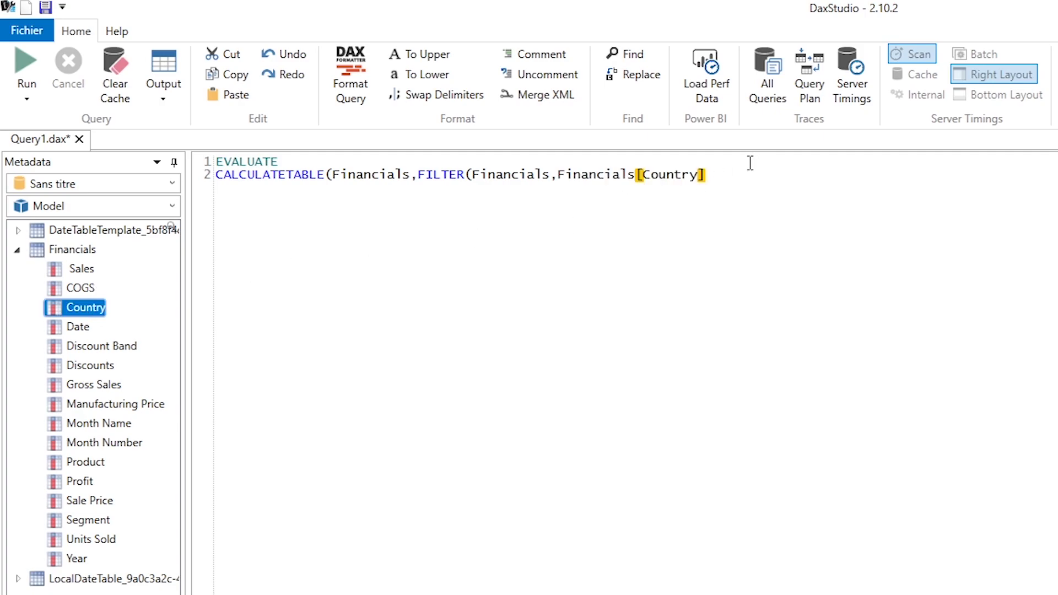
left_click(704, 176)
type("=\"Canada")
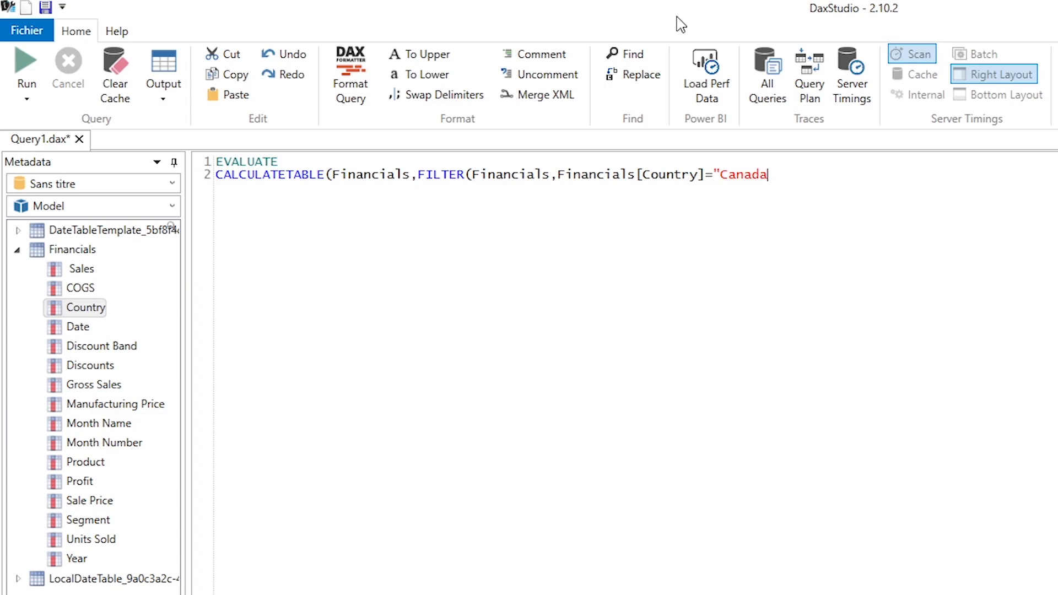
type("\"))")
key("F5")
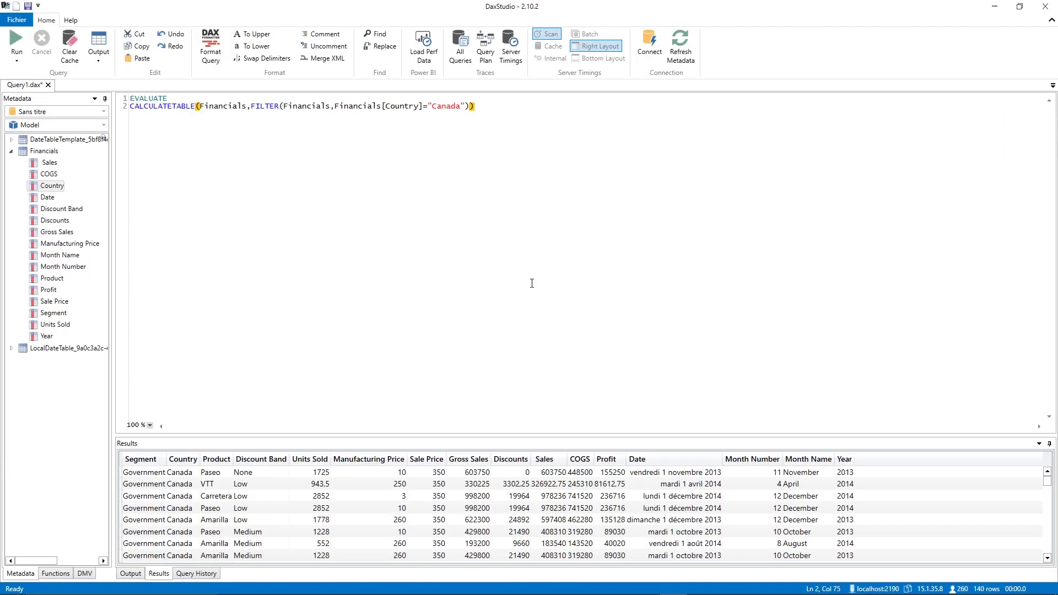
left_click(1047, 499)
mouse_move(1047, 499)
left_mouse_down()
mouse_move(1047, 548)
mouse_move(1046, 480)
left_mouse_up()
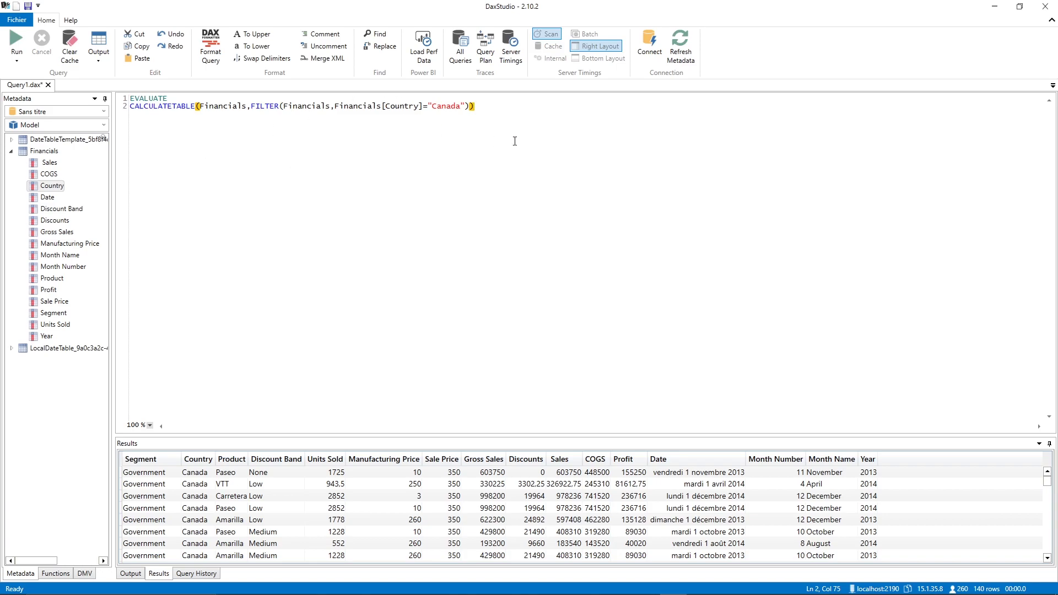
Format the entire CALCULATETABLE query with DAX Formatter
left_click_drag(466, 113, 26, 83)
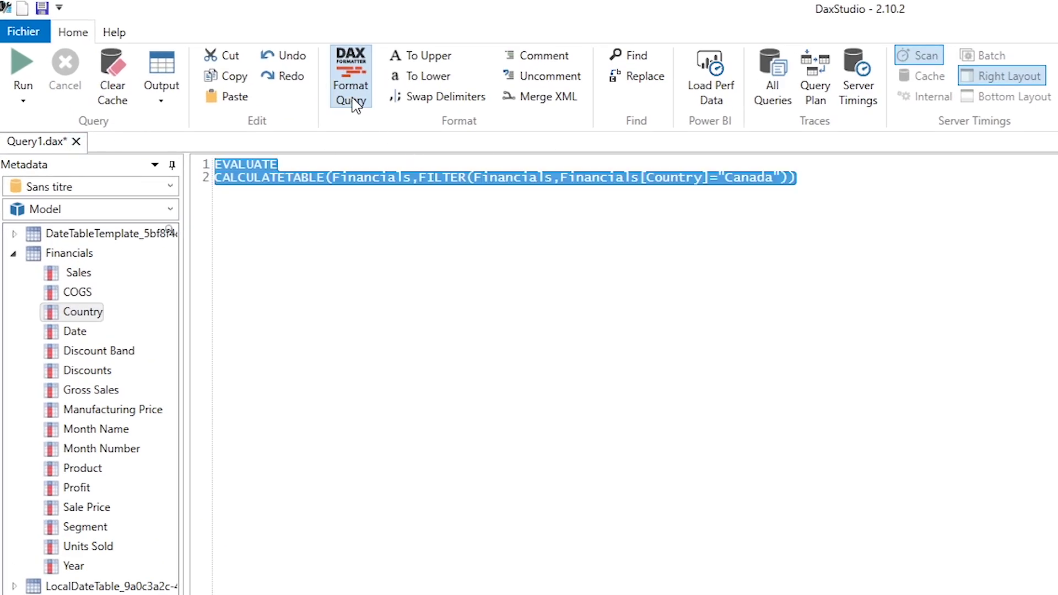
left_click(353, 105)
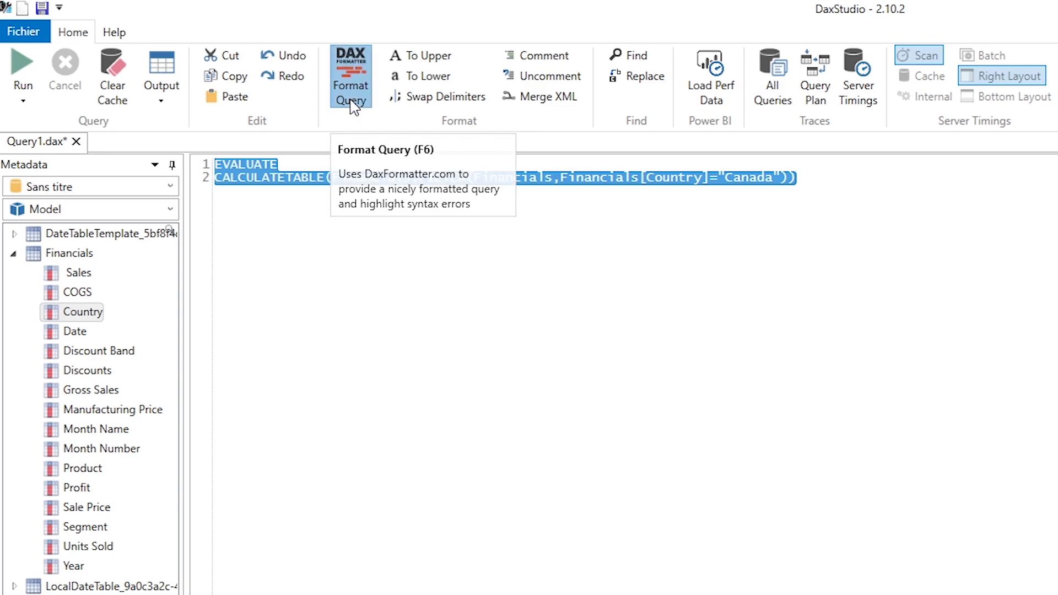
left_click(332, 310)
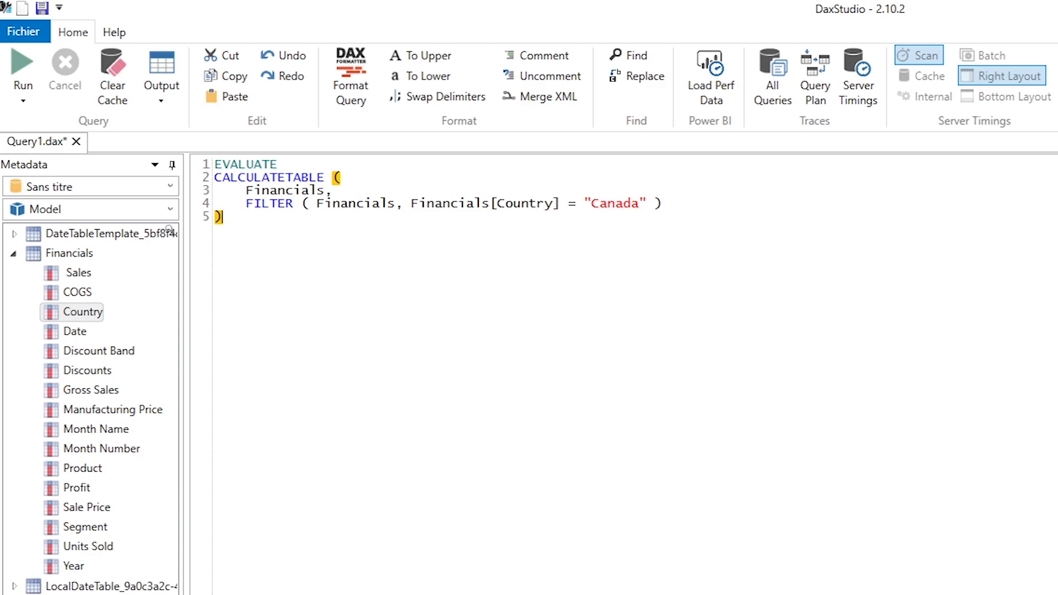
Replace the CALCULATETABLE expression under EVALUATE with an opened VALUES function
left_click_drag(346, 246, 212, 181)
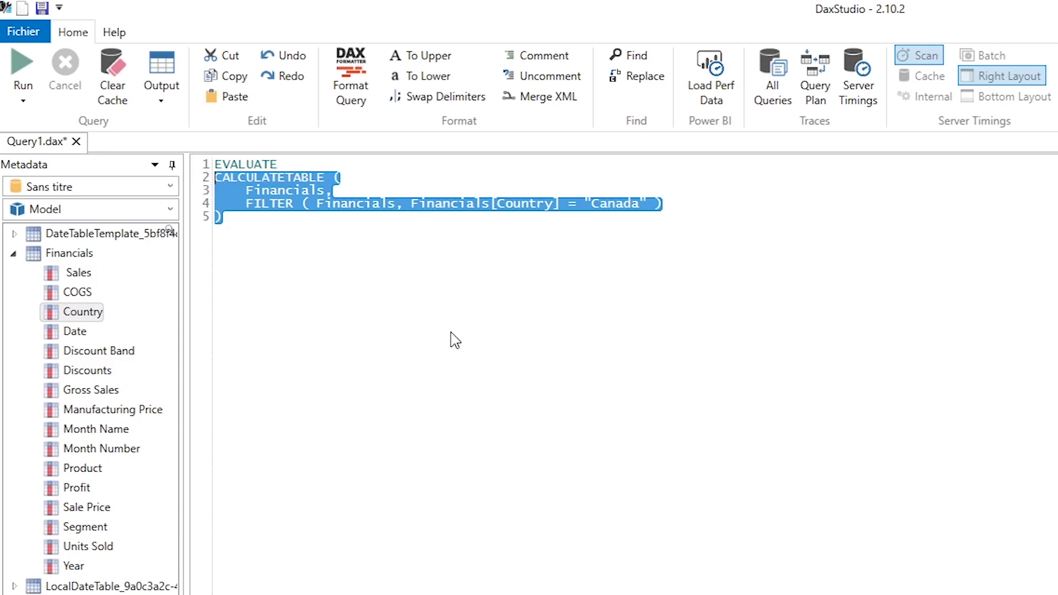
key("Delete")
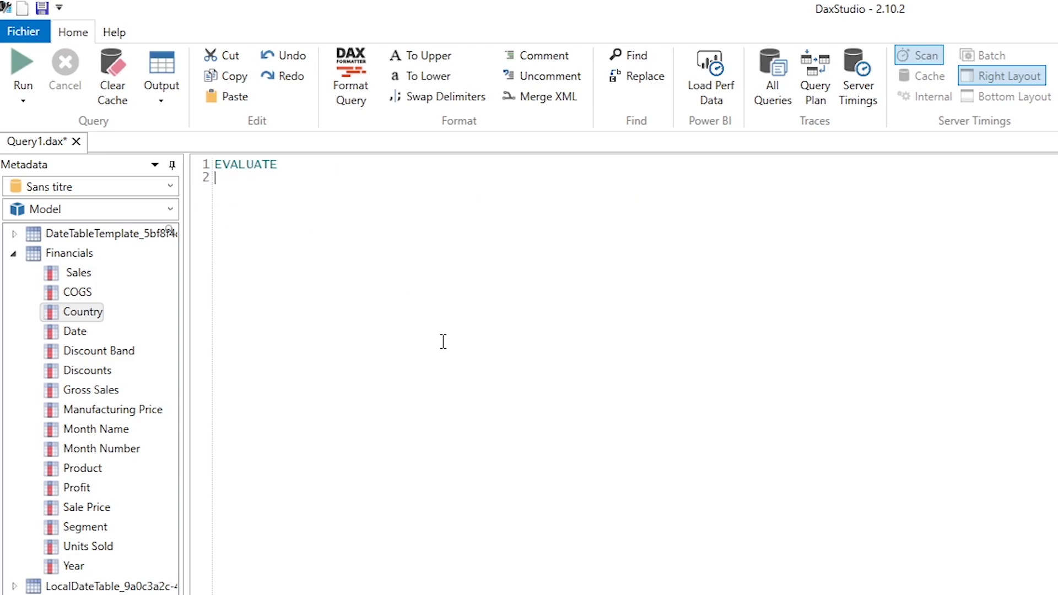
type("VA")
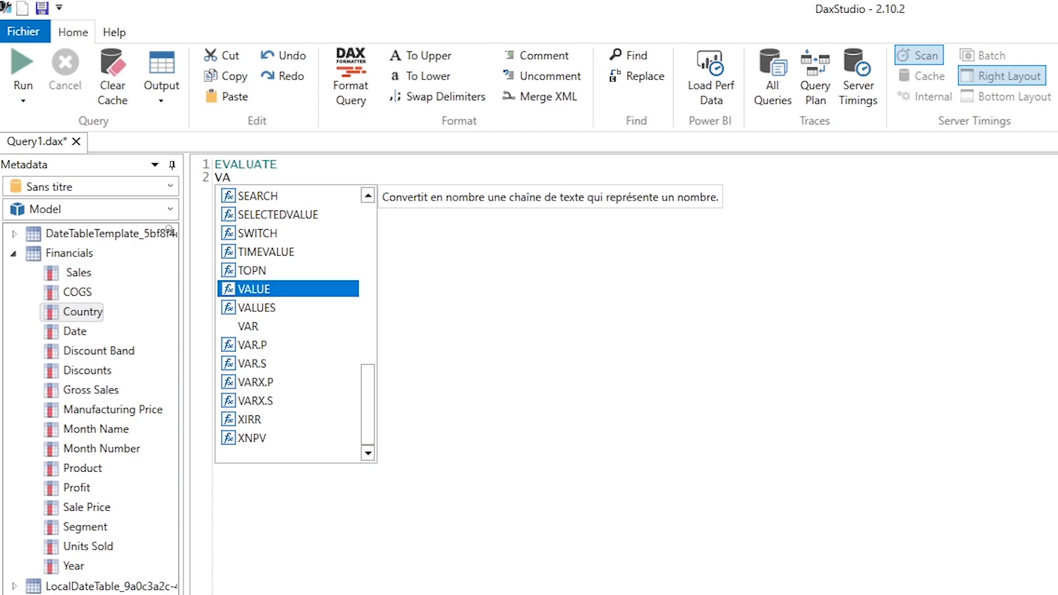
type("LUES(")
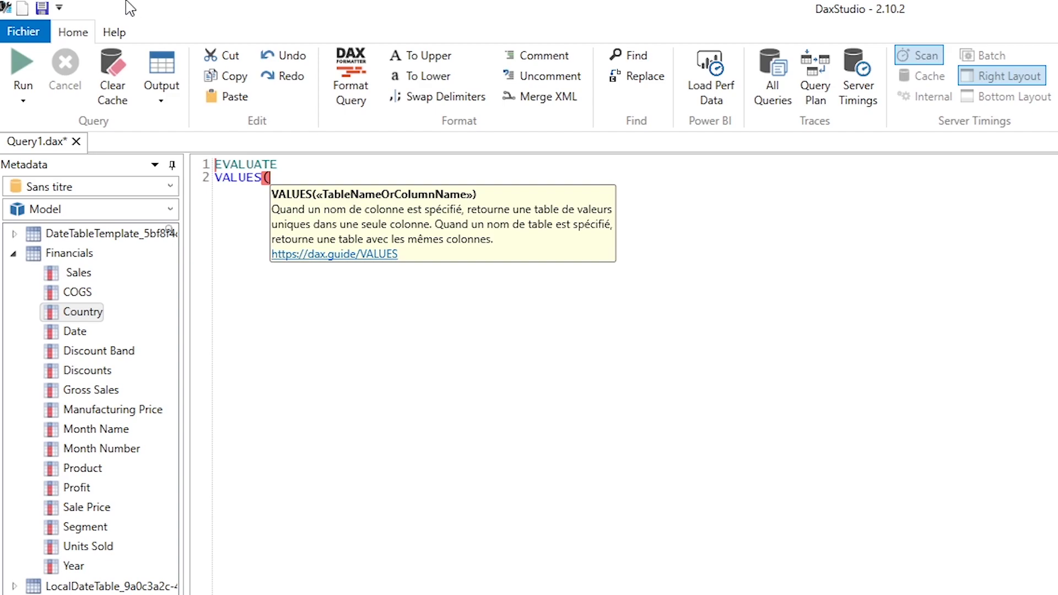
Complete VALUES with the Financials[Country] column, then run the query and check the returned countries
mouse_move(72, 315)
left_click_drag(72, 316, 196, 317)
type(")")
key("F5")
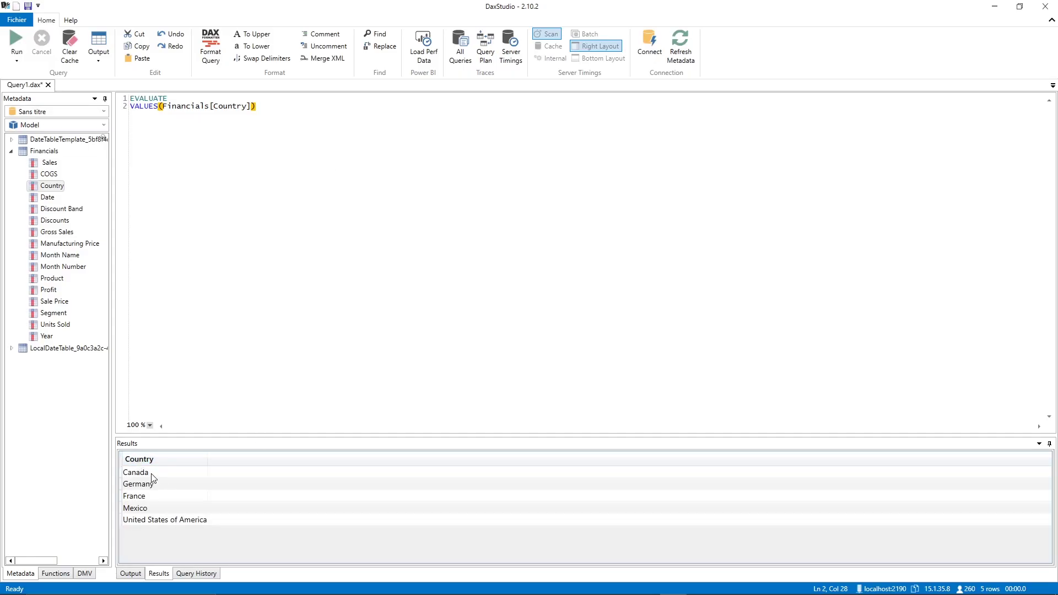
left_click(129, 476)
left_click(139, 484)
left_click(148, 497)
left_click(146, 510)
left_click(150, 522)
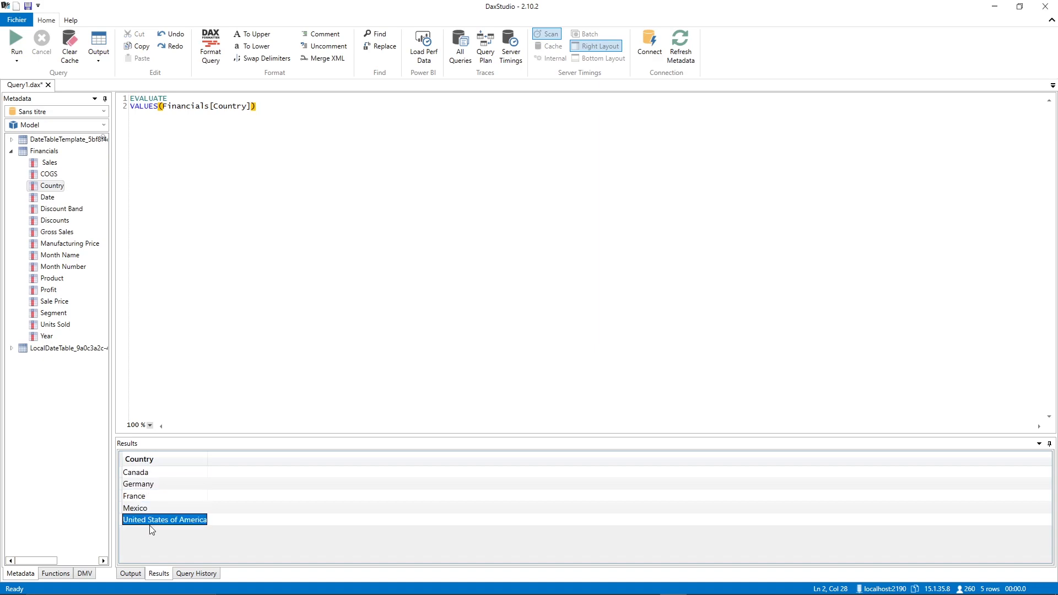
Replace the VALUES expression under EVALUATE with a SUMMARIZE function taking the Financials table as its first argument
left_click(229, 335)
key("shift+Home")
key("BackSpace")
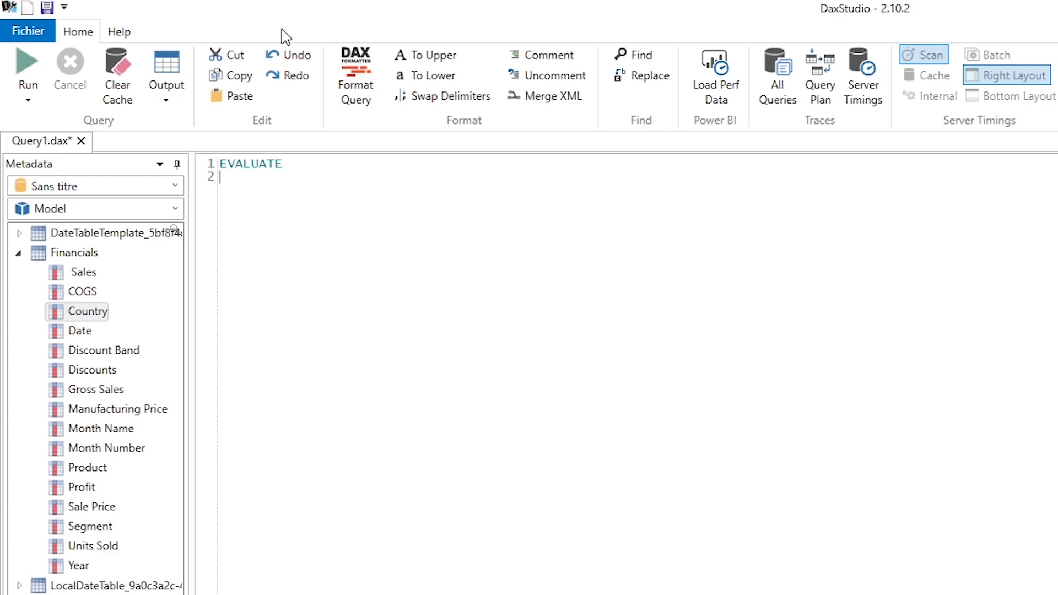
type("su")
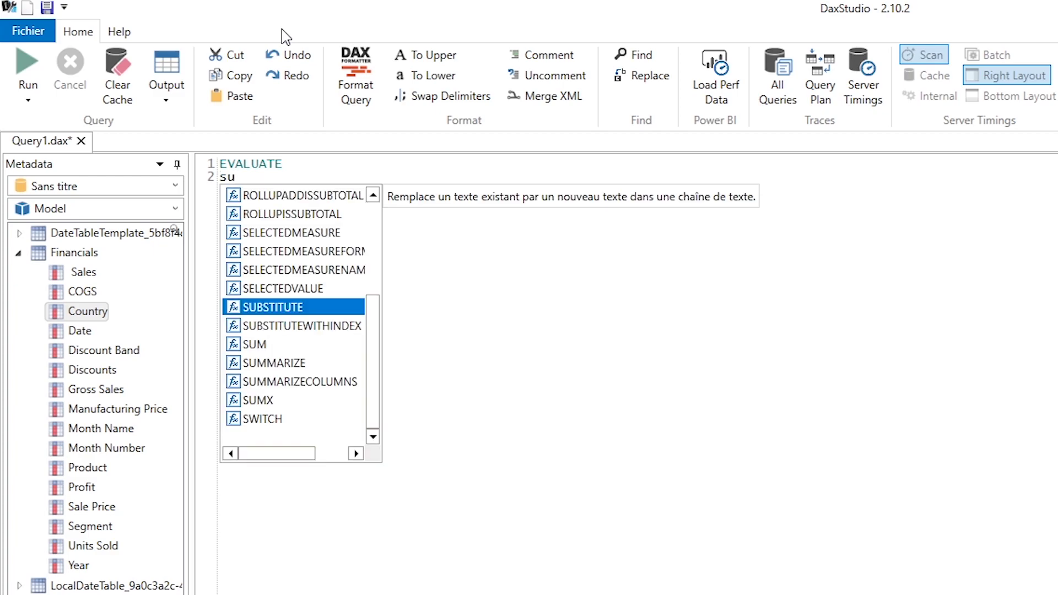
type("mm")
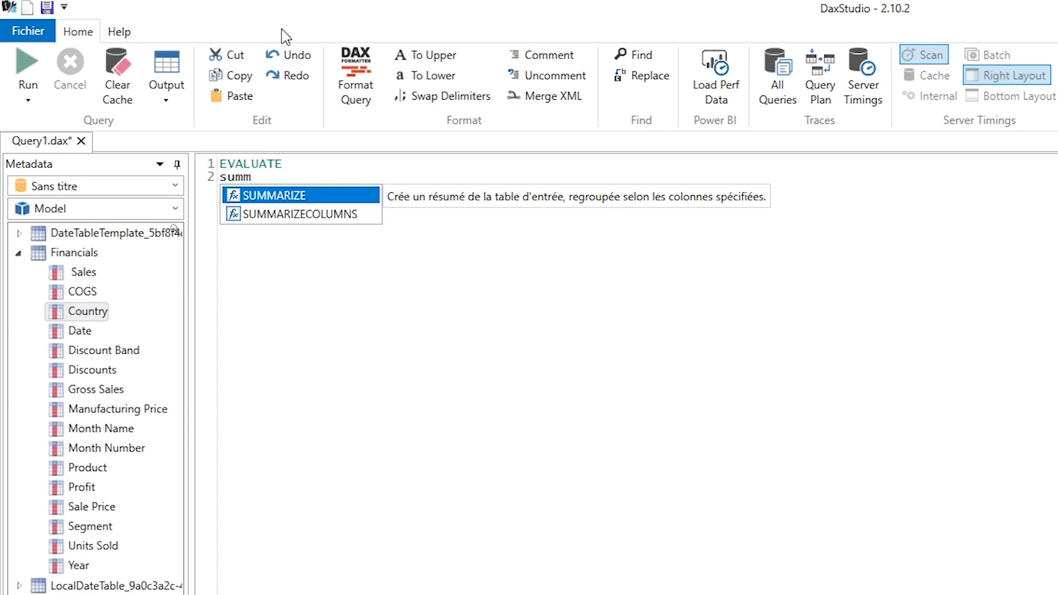
key("Tab")
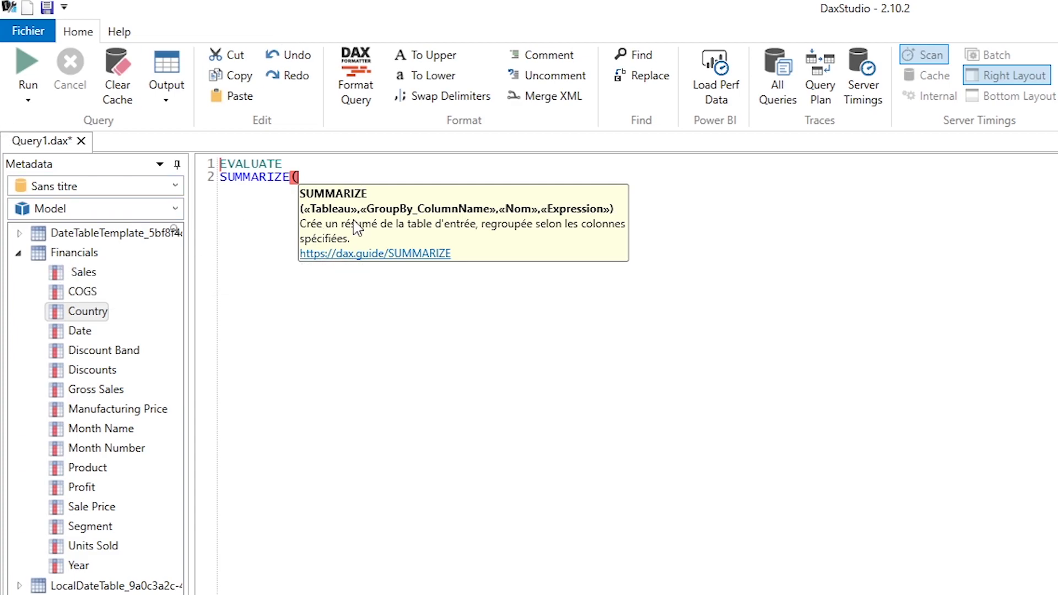
double_click(82, 253)
type(",")
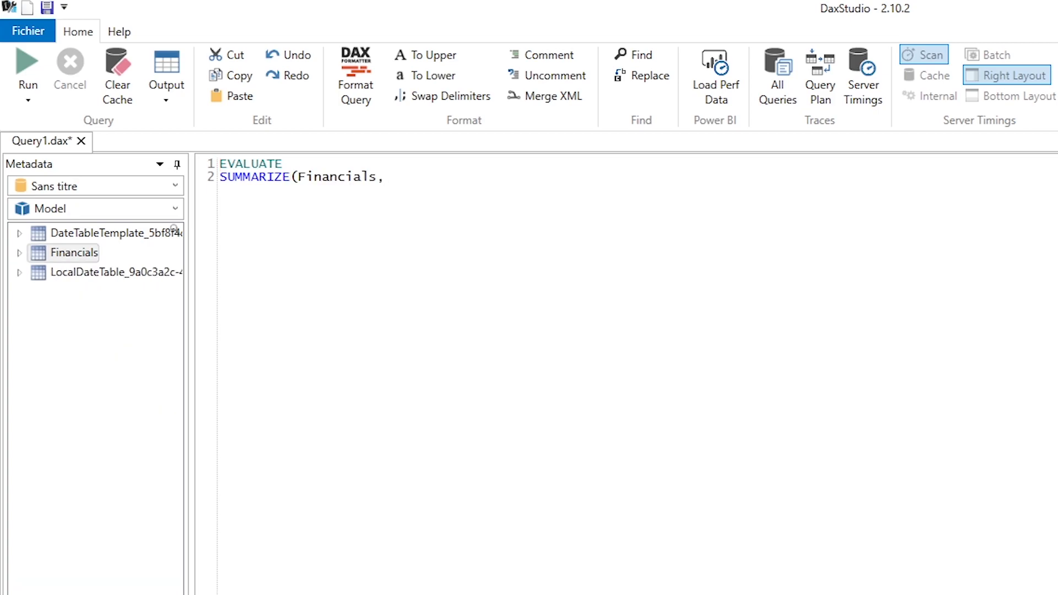
Add Financials[Country] as the grouping column of SUMMARIZE, followed by a result column named "Nb"
left_click(19, 253)
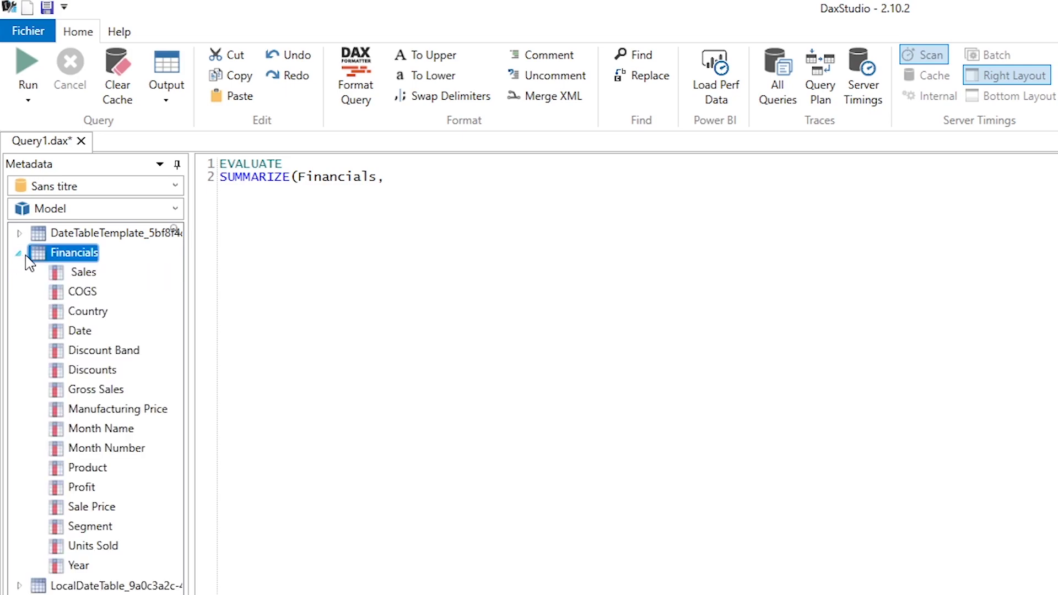
double_click(102, 315)
left_click(595, 181)
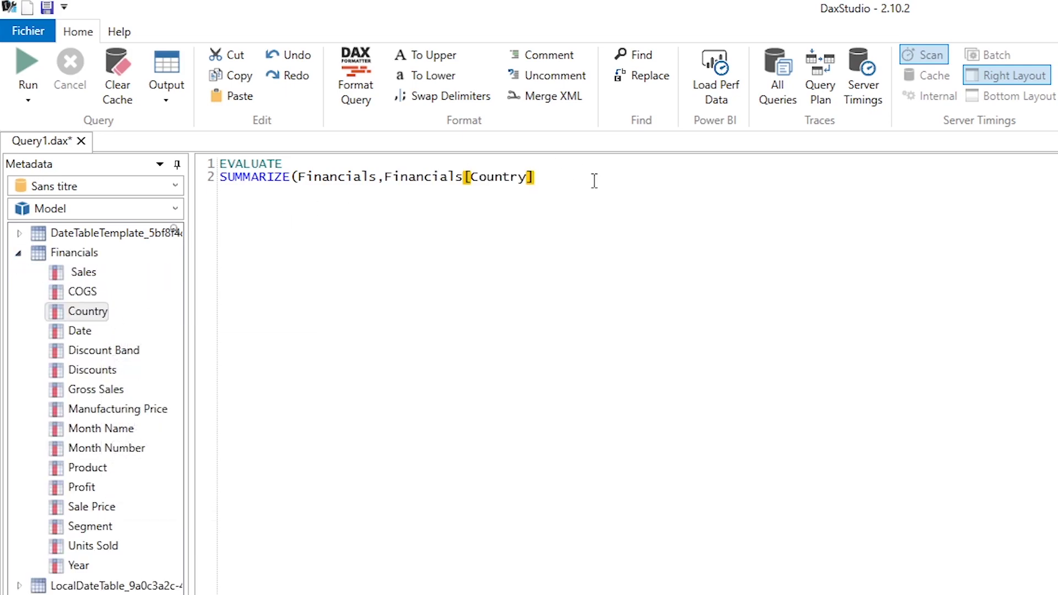
type(",\"Nb\",")
Define the "Nb" column as COUNTROWS(Financials) and close both functions
type("coun")
key("Down")
key("Down")
key("Down")
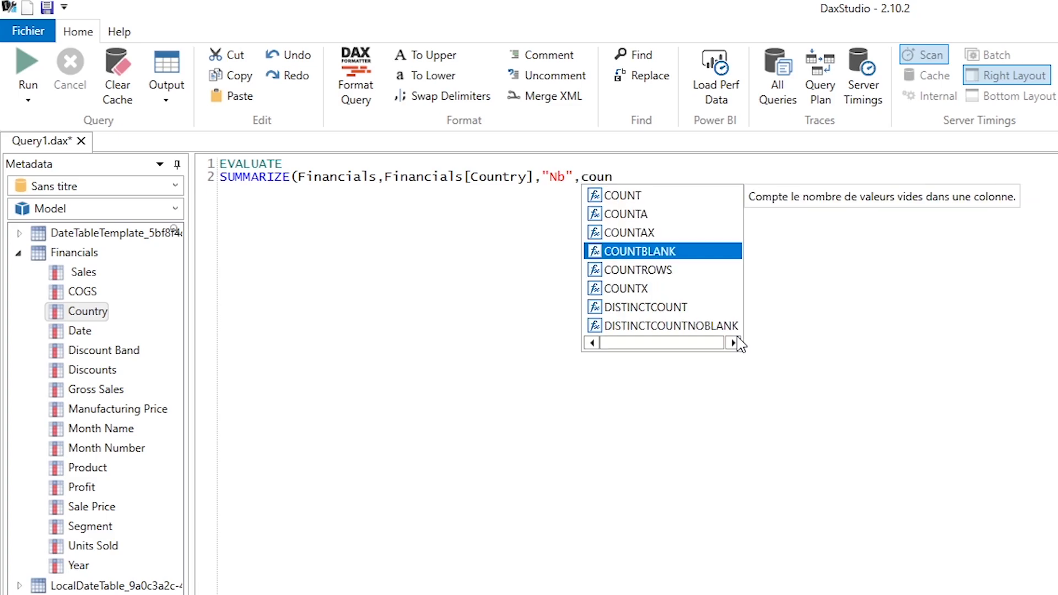
key("Down")
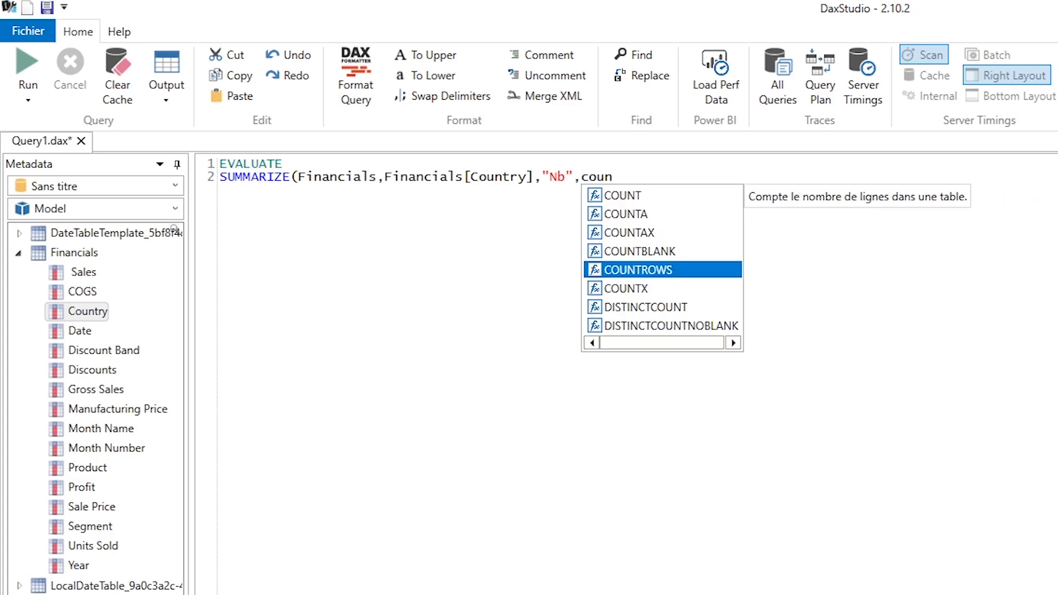
key("Tab")
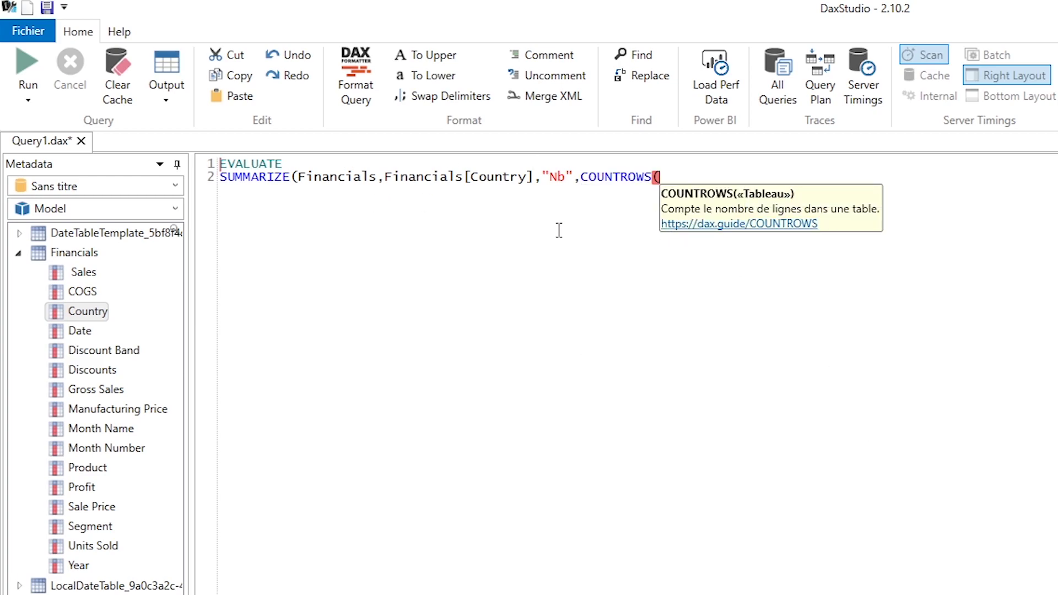
type("fin")
key("Tab")
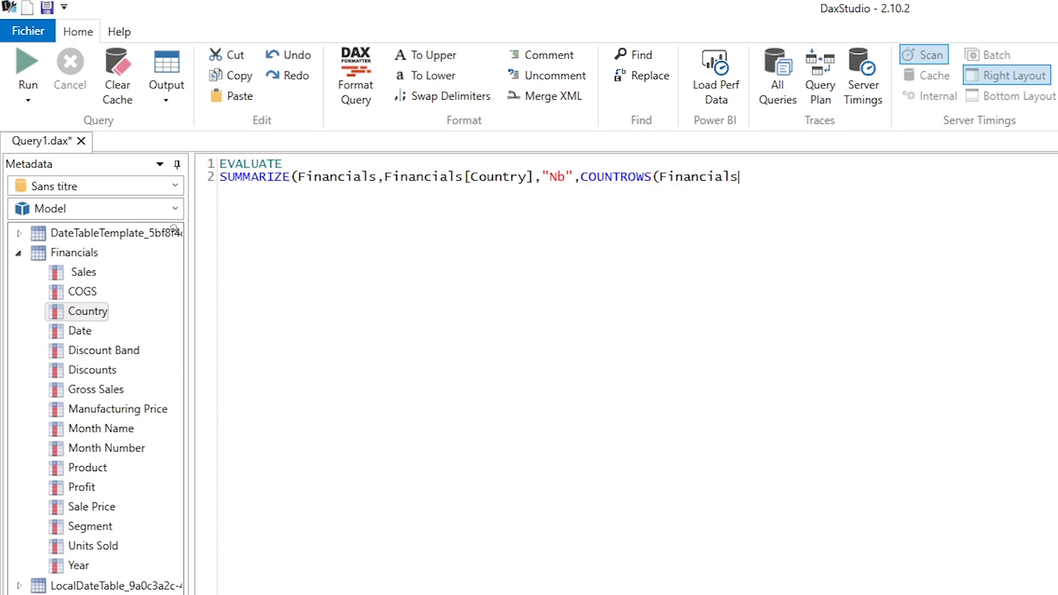
type("))")
Review the SUMMARIZE arguments, then run the query and check the row count per country
left_click(378, 230)
left_click(329, 177)
left_click_drag(581, 177, 748, 177)
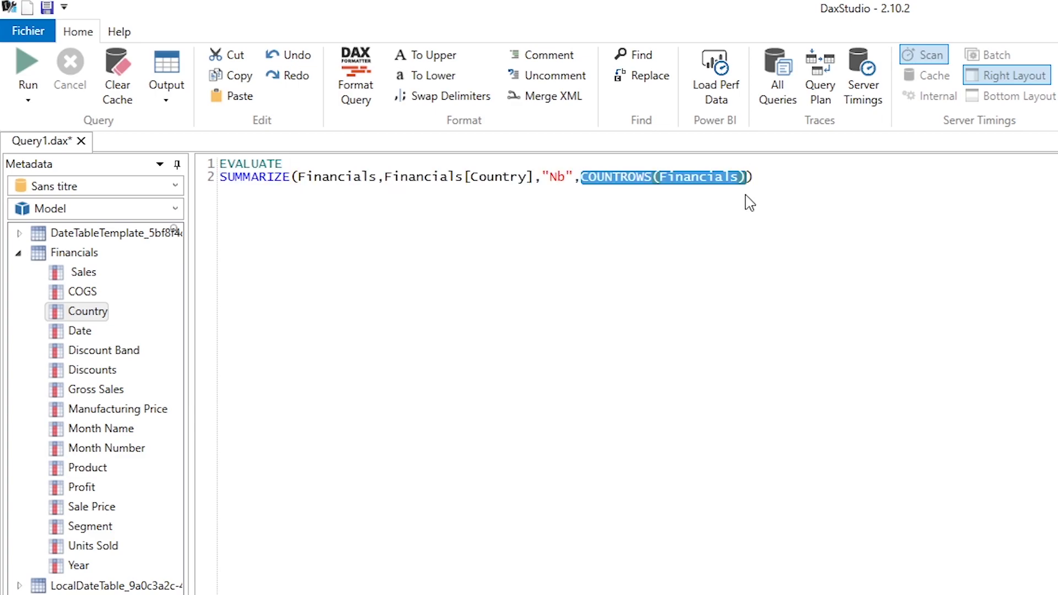
left_click(723, 182)
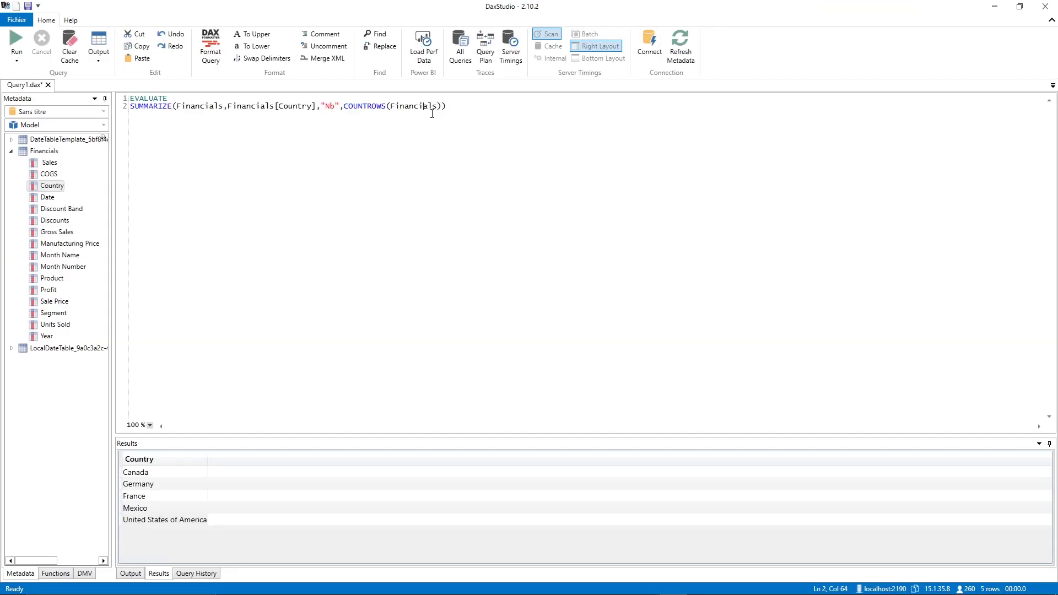
key("F5")
left_click(522, 338)
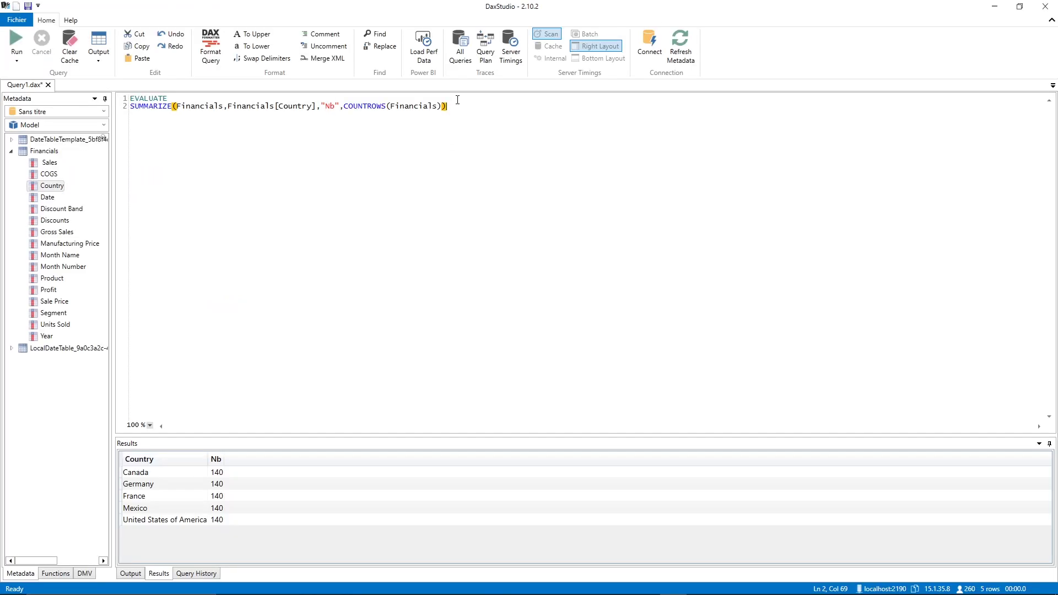
Rename the "Nb" result column to "Taratata" in the SUMMARIZE expression and rerun the query
left_click(335, 108)
key("BackSpace")
key("BackSpace")
type("Taratata")
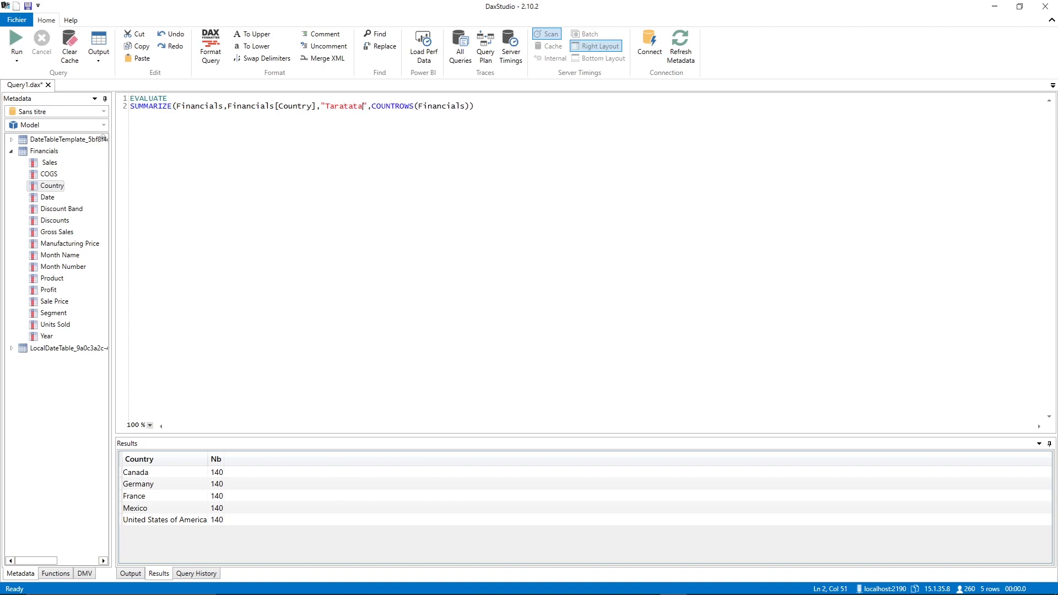
key("F5")
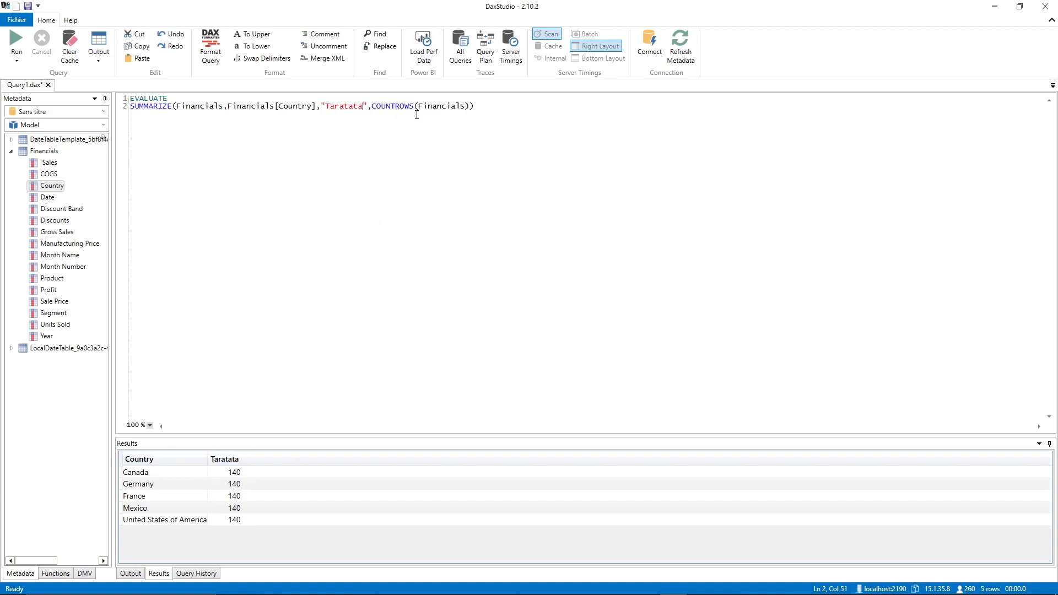
Strip the SUMMARIZE arguments back to the Financials table and insert Financials[Country] as the grouping column again
double_click(312, 108)
key("ctrl+z")
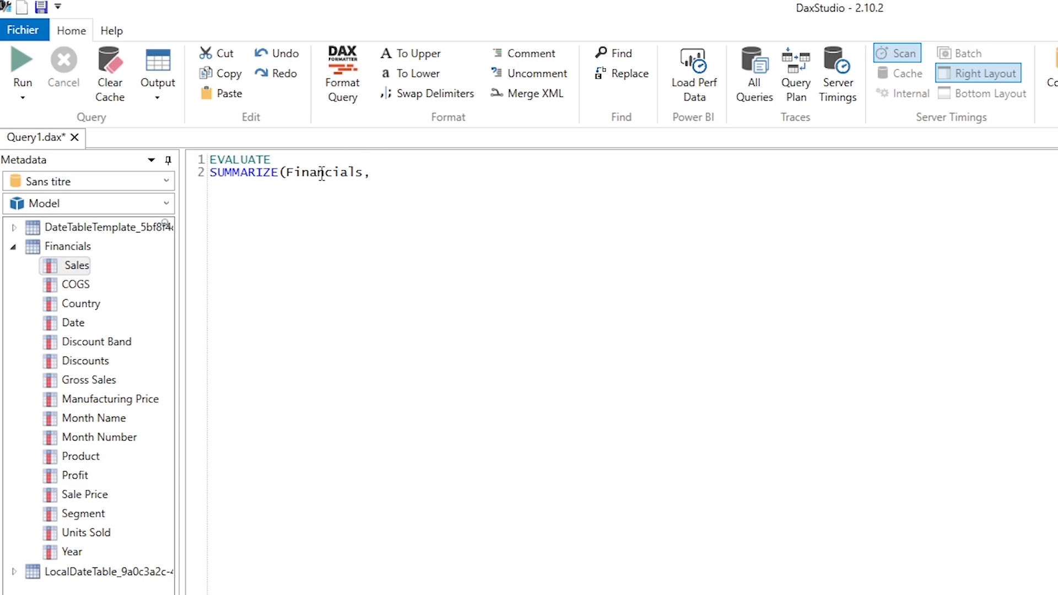
double_click(92, 307)
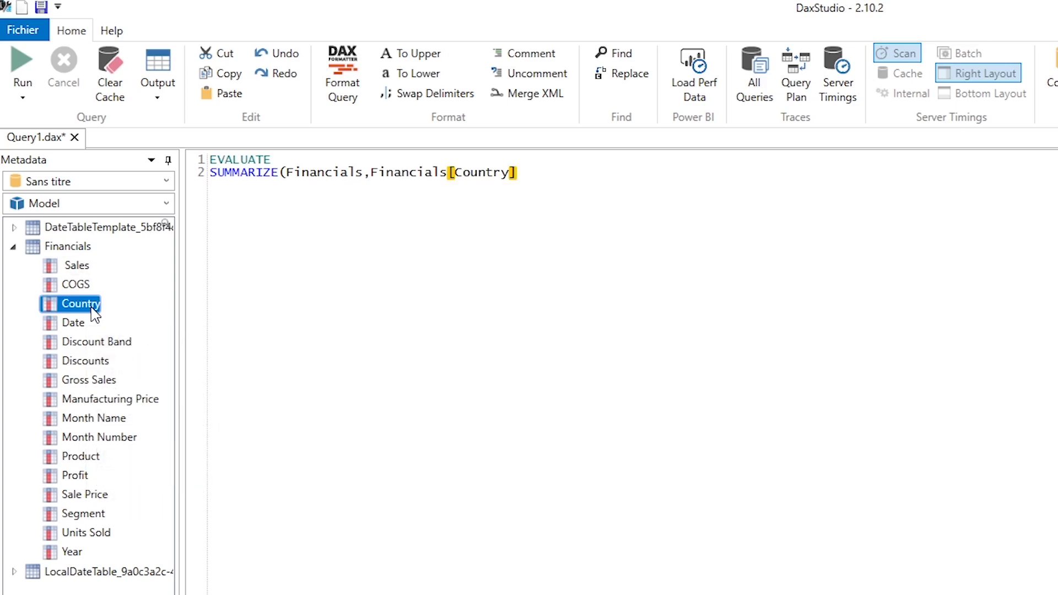
Add a result column named "Soldes des ventes" after the grouping column and begin its aggregation function
type(",\"")
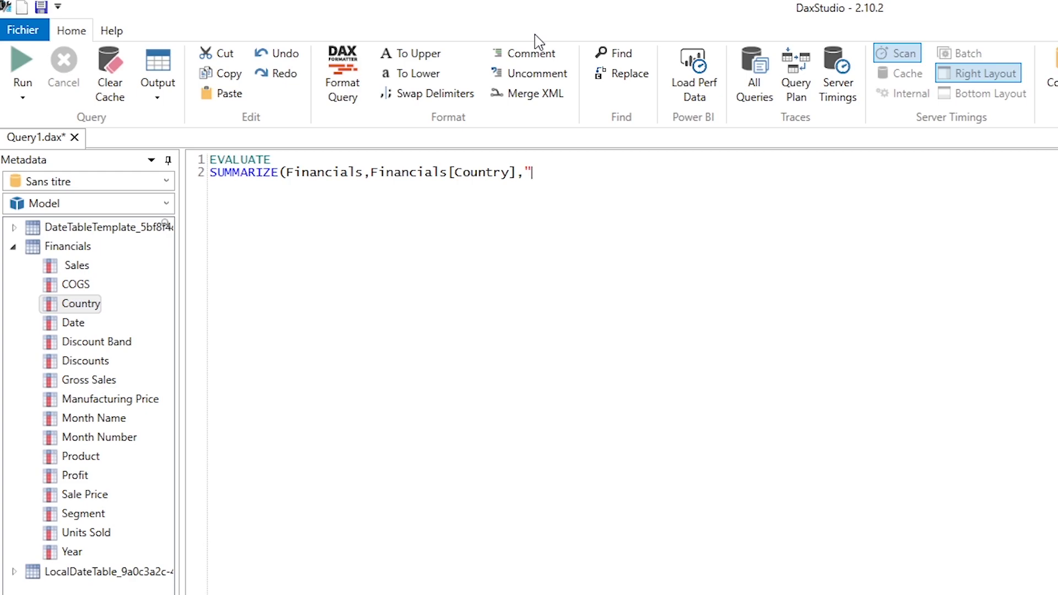
type("Soldes des vbe")
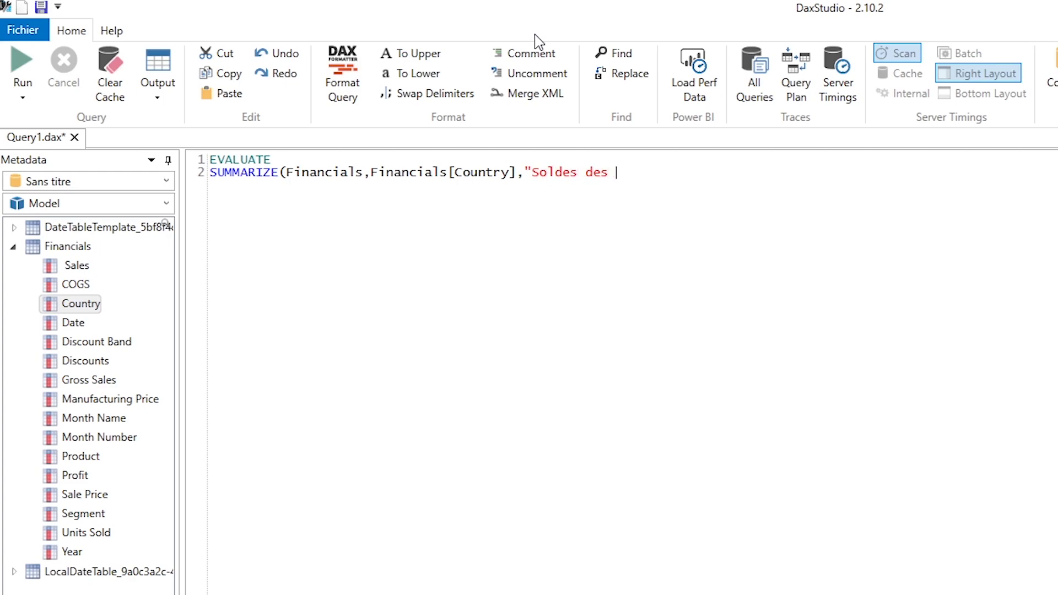
key("BackSpace")
key("BackSpace")
type("entes\",su")
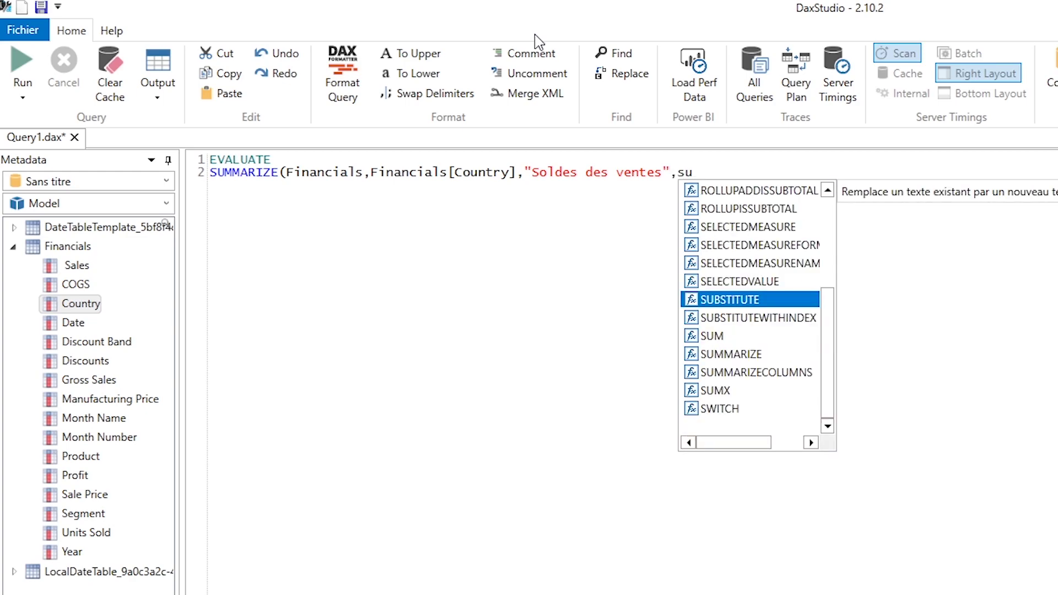
Define the "Soldes des ventes" column as SUM(Financials[ Sales]) and close both functions
key("Down")
key("Down")
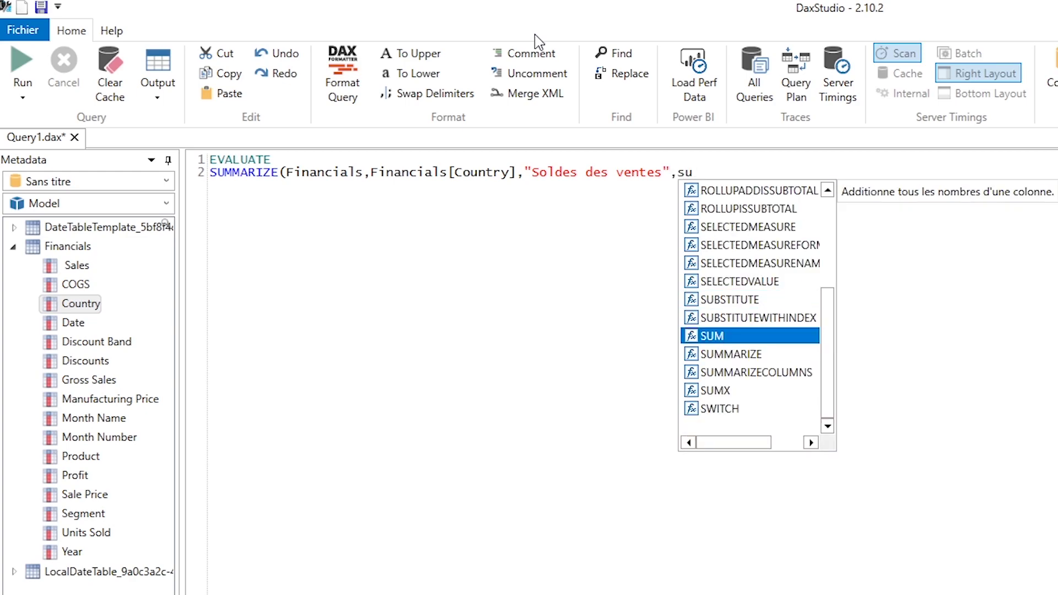
type("(")
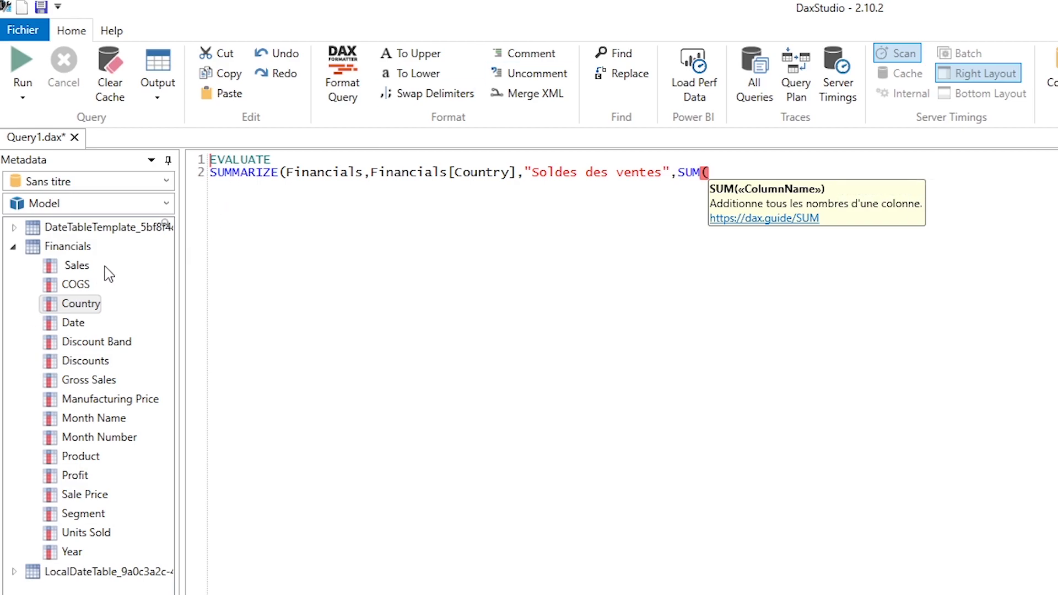
mouse_move(83, 270)
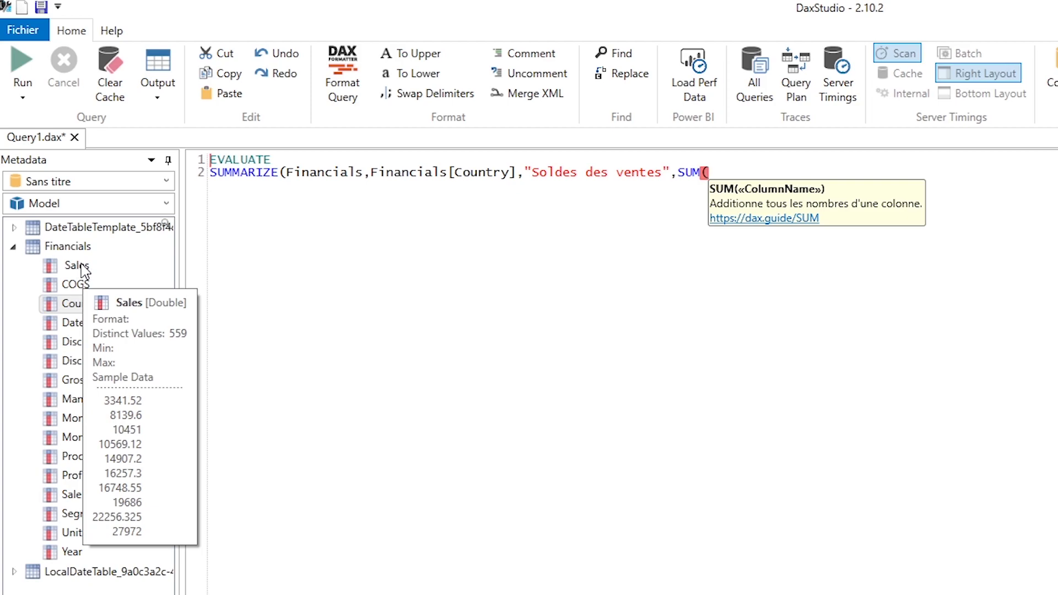
double_click(84, 267)
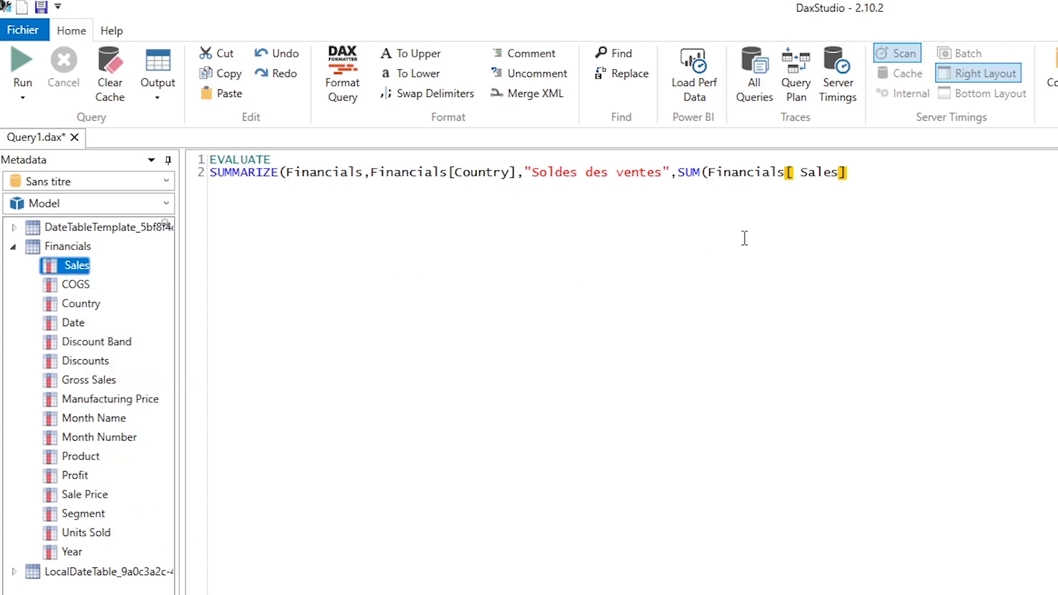
type("))")
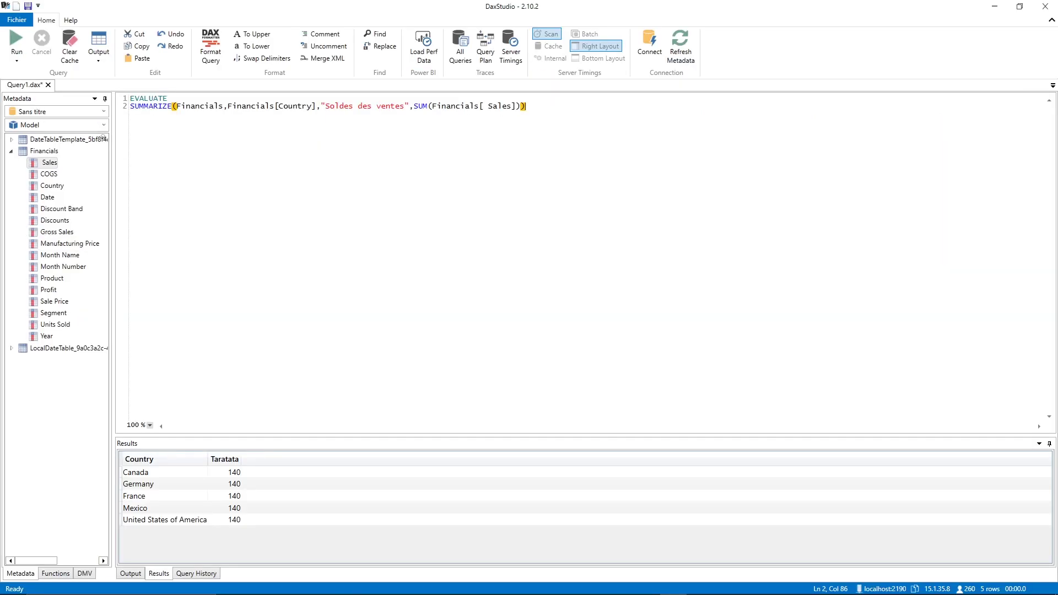
Run the SUMMARIZE query and review the sales total returned for each country
key("F5")
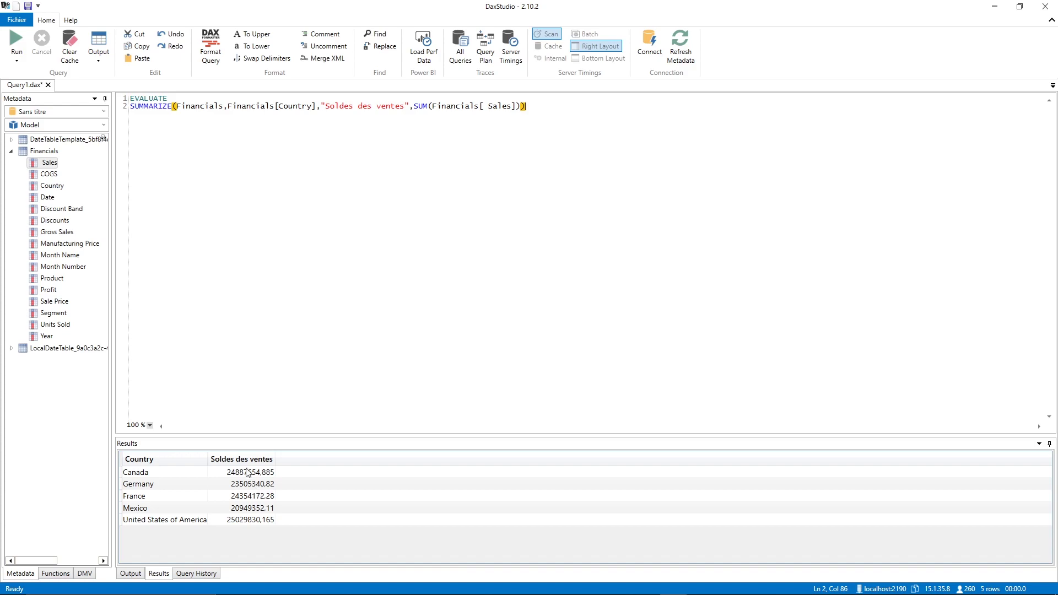
left_click_drag(131, 98, 220, 106)
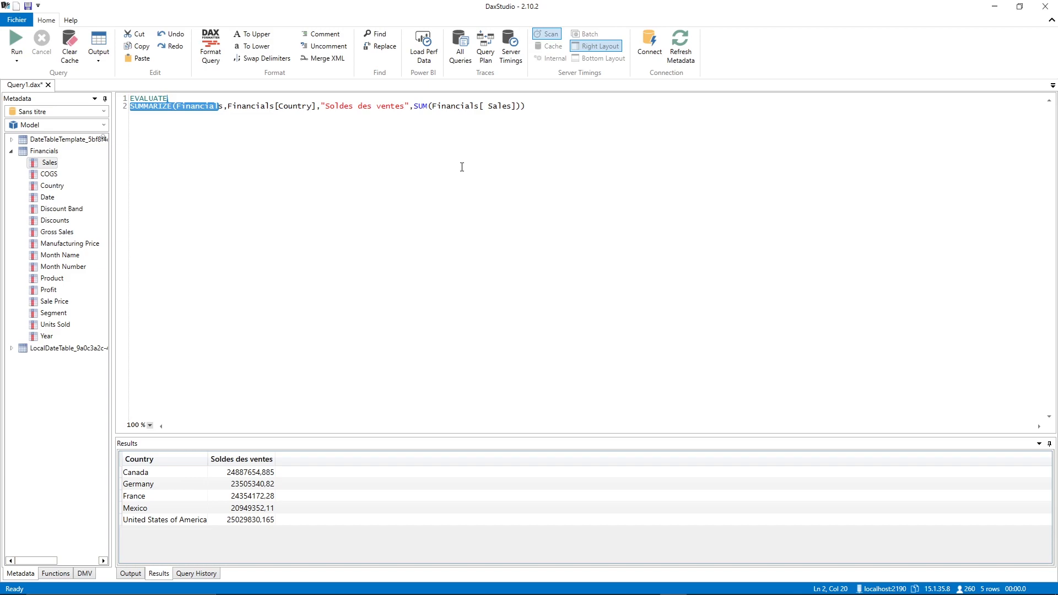
left_click(567, 167)
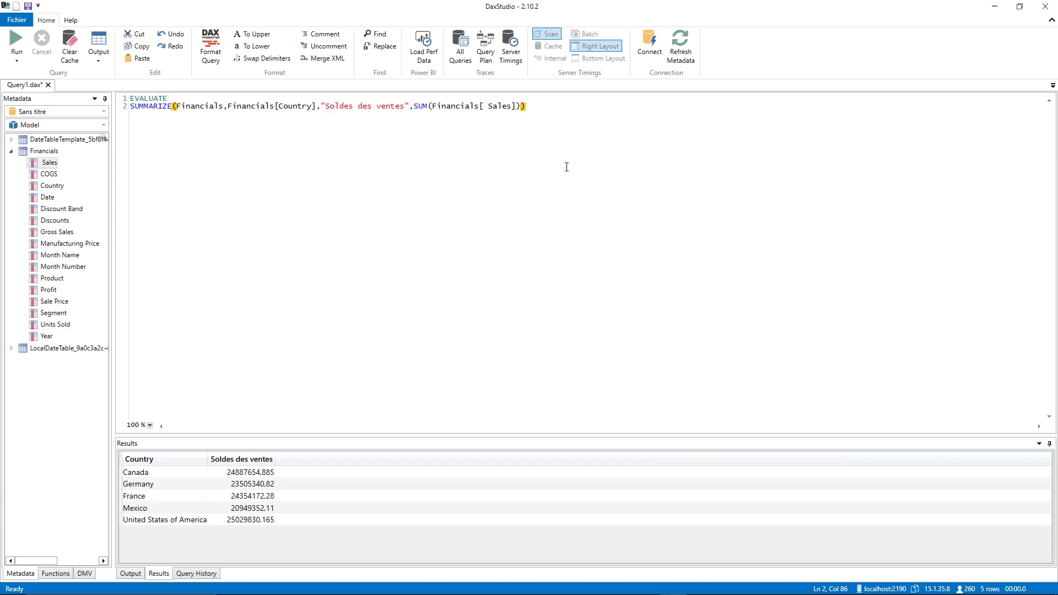
Clear the SUMMARIZE expression under EVALUATE and begin a COUNTROWS function in its place
left_click_drag(553, 175, 112, 231)
key("BackSpace")
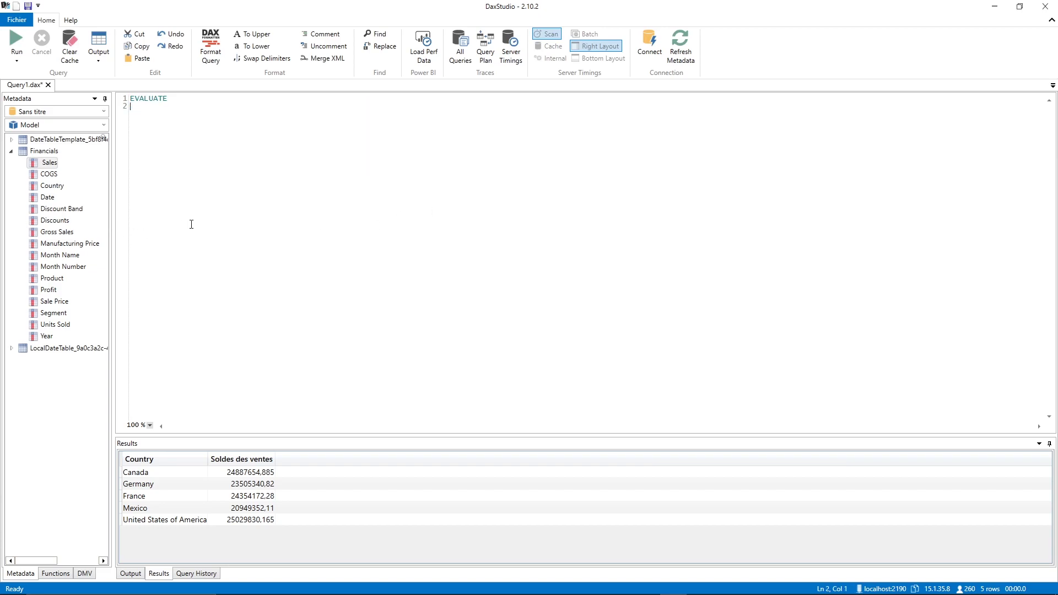
type("coun")
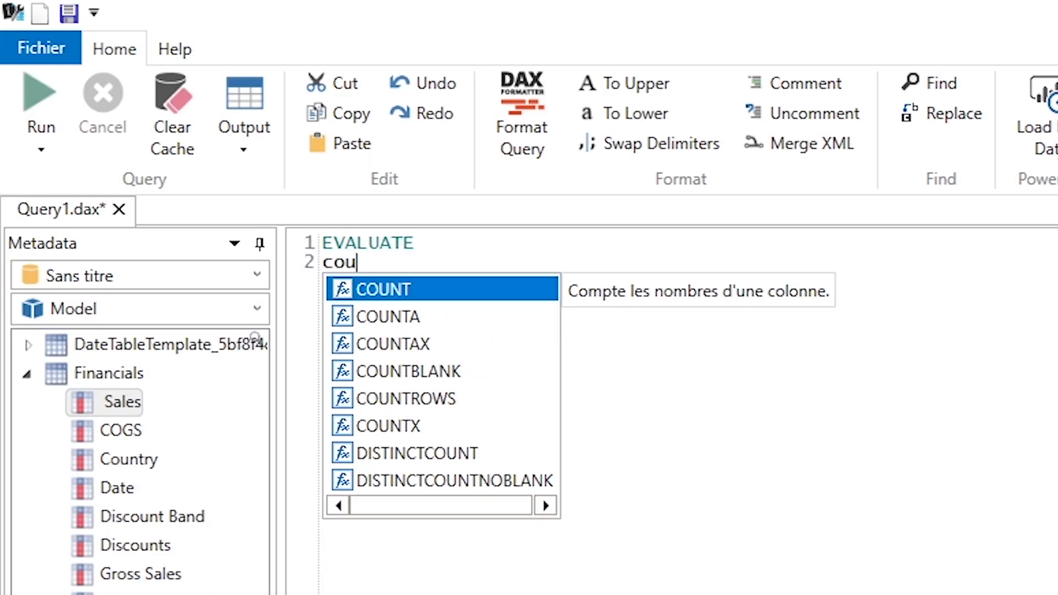
key("Down")
key("Down")
key("Down")
key("Down")
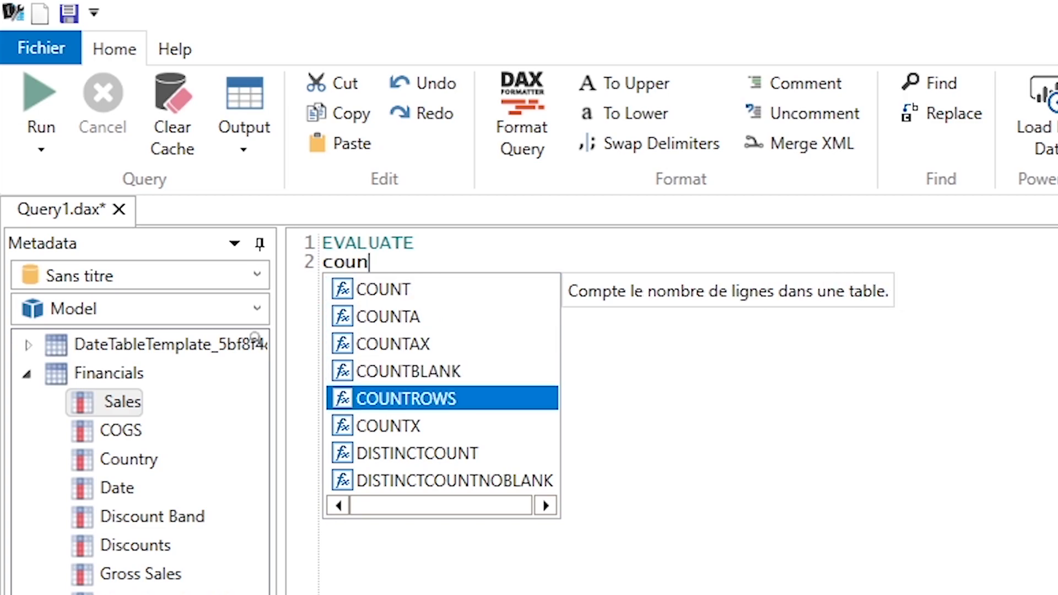
key("Tab")
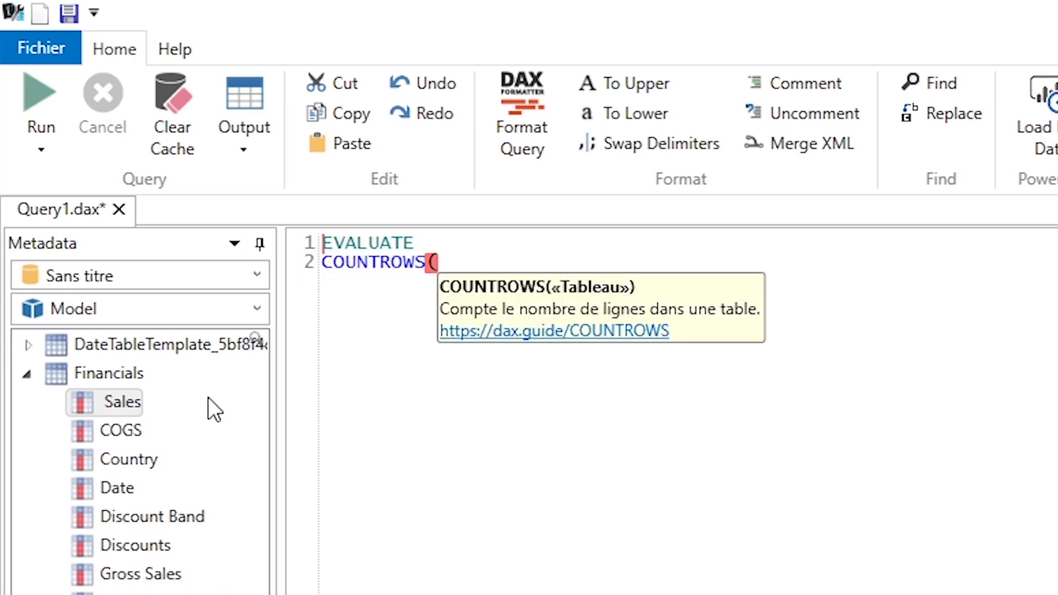
Insert the Financials table as the COUNTROWS argument, close the function and try to run the query
double_click(108, 375)
left_click(700, 352)
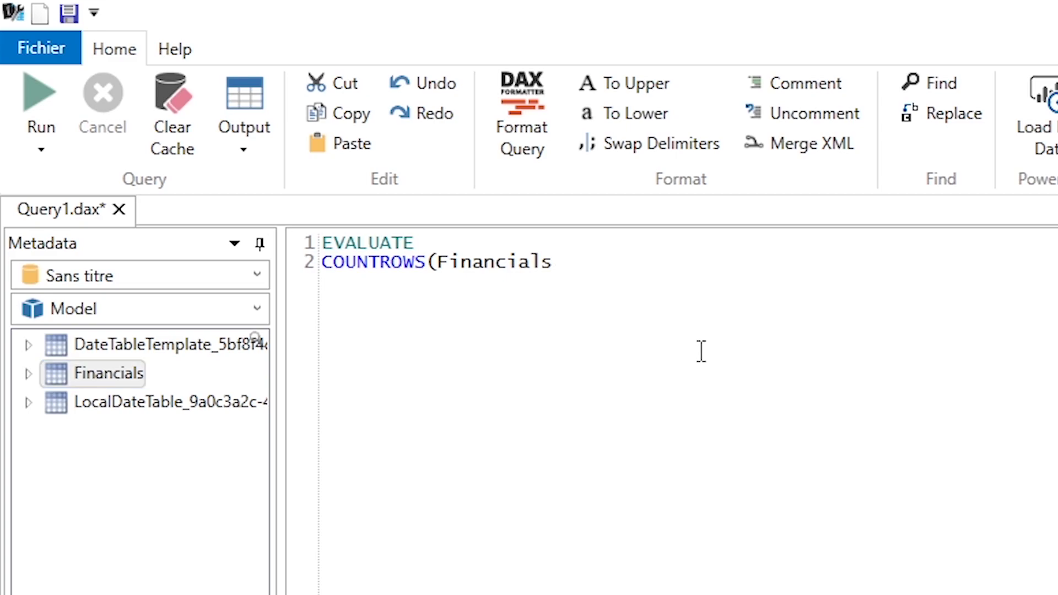
type(")")
key("F5")
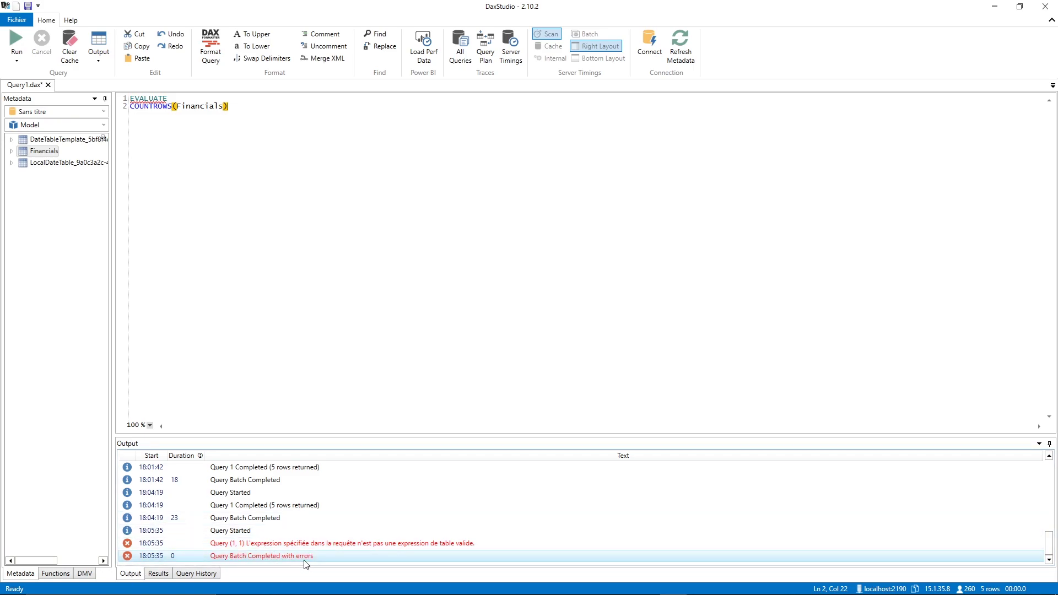
left_click(319, 138)
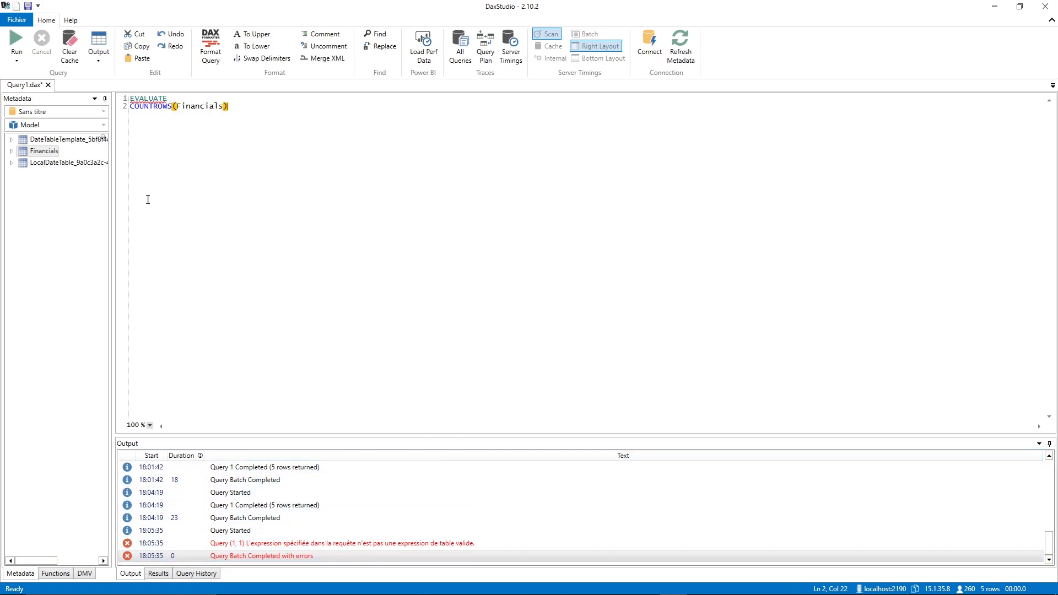
Wrap COUNTROWS(Financials) in curly braces as a table constructor and run the query
left_click(130, 108)
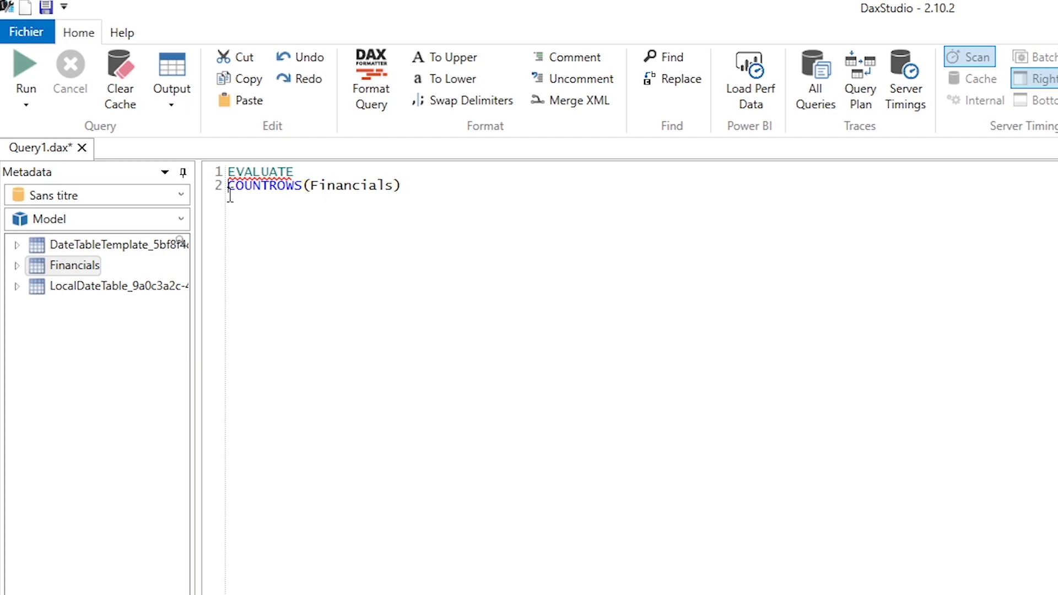
type("{")
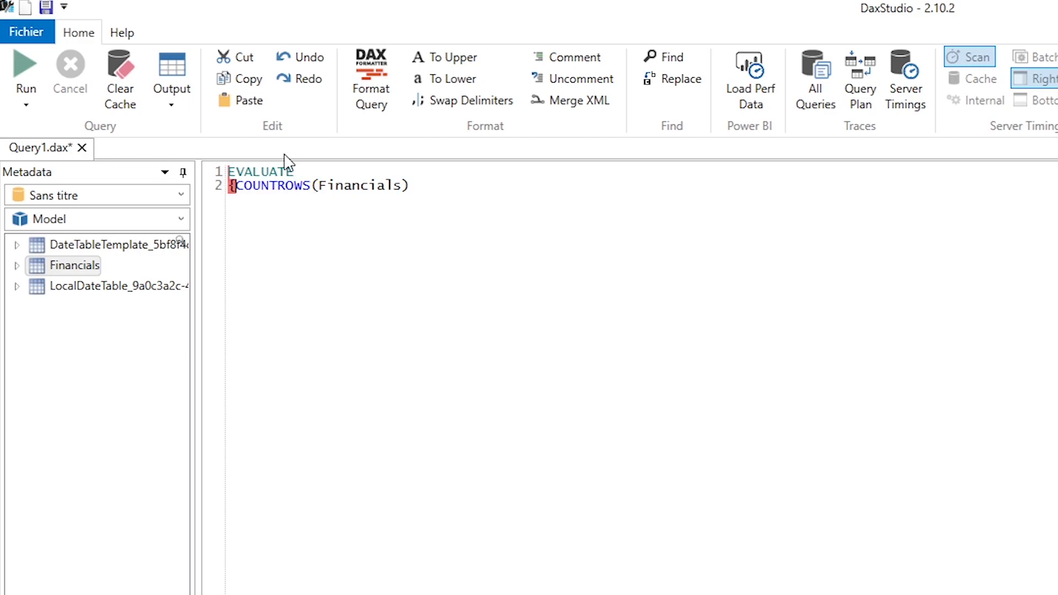
key("Right")
key("Right")
key("Right")
key("Right")
key("Right")
key("Right")
key("Right")
key("Right")
key("Right")
key("Right")
key("Right")
key("Right")
key("Right")
key("Right")
key("Right")
key("Right")
key("Right")
key("Right")
key("Right")
key("Right")
key("Right")
type("}")
key("F5")
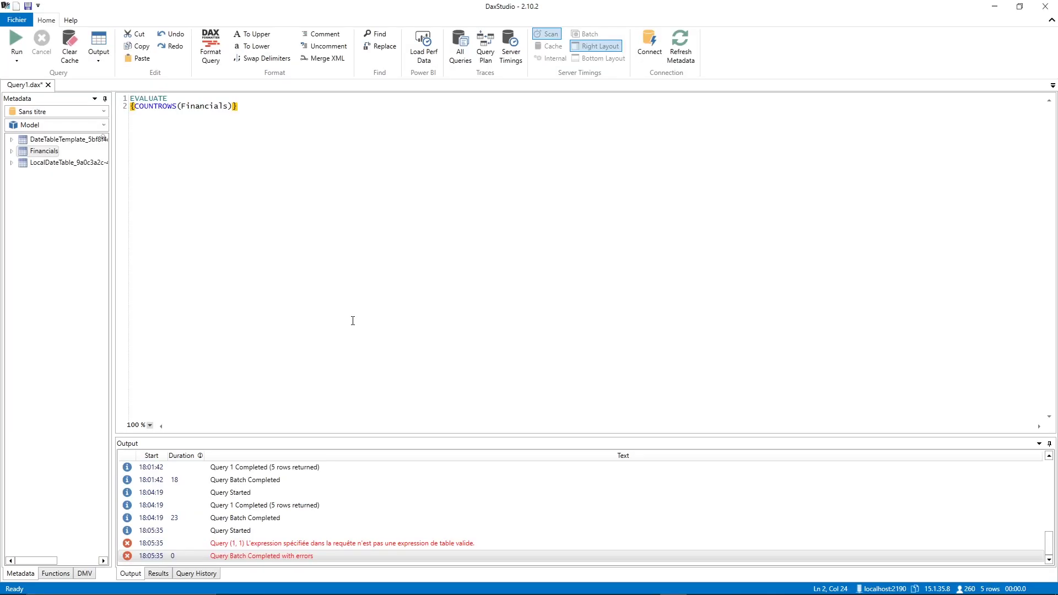
key("F5")
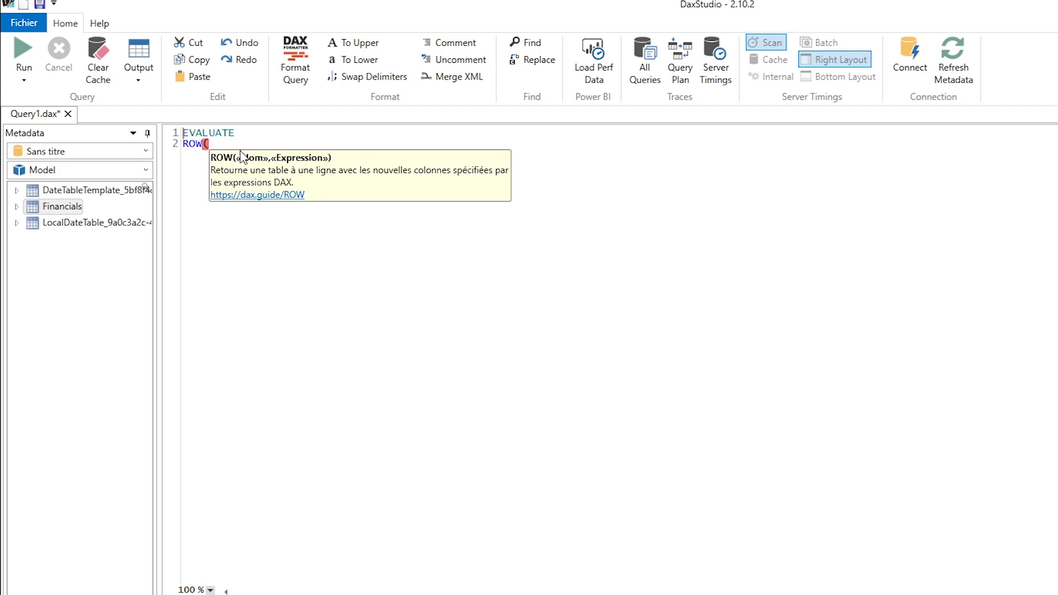
Name the ROW function's result column "Nb lignes" and begin COUNTROWS as its expression
type("\"Nb lignes\",")
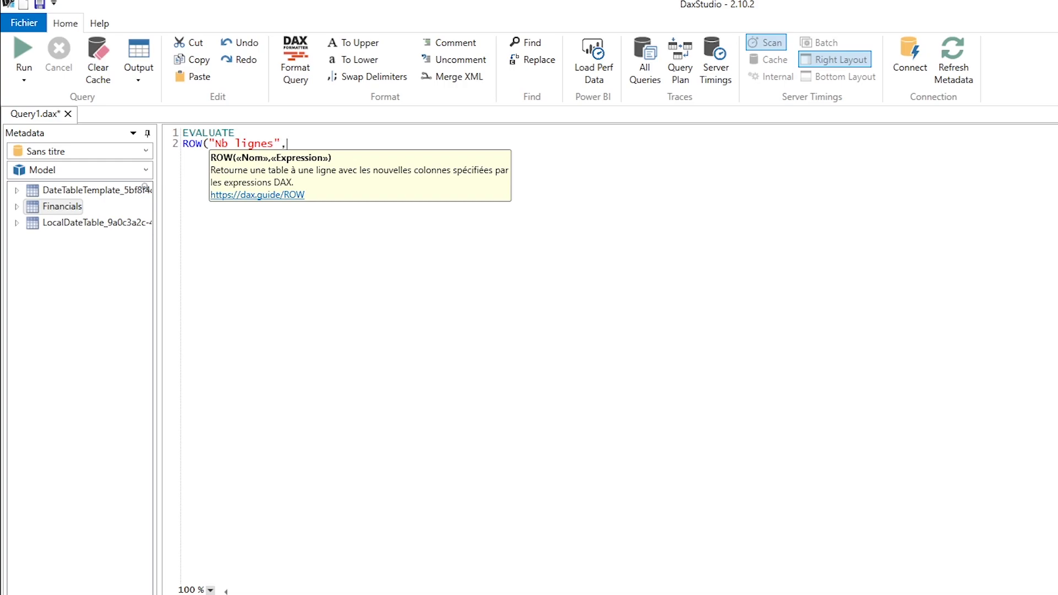
type("coun")
key("Down")
key("Down")
key("Down")
key("Down")
key("Return")
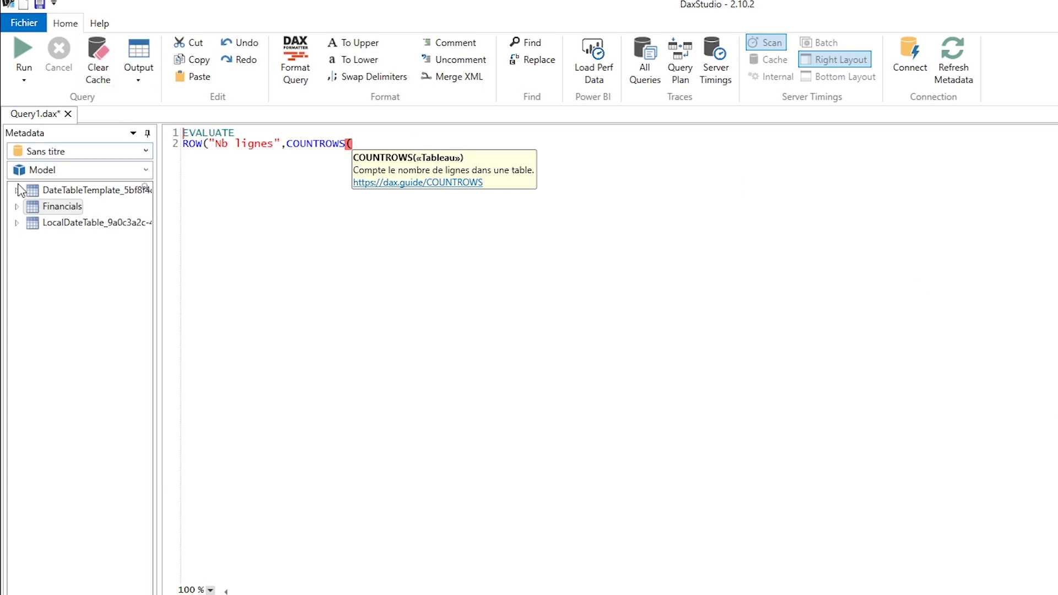
Insert the Financials table into COUNTROWS, close both functions and run the ROW query
double_click(61, 207)
left_click(433, 145)
type("))")
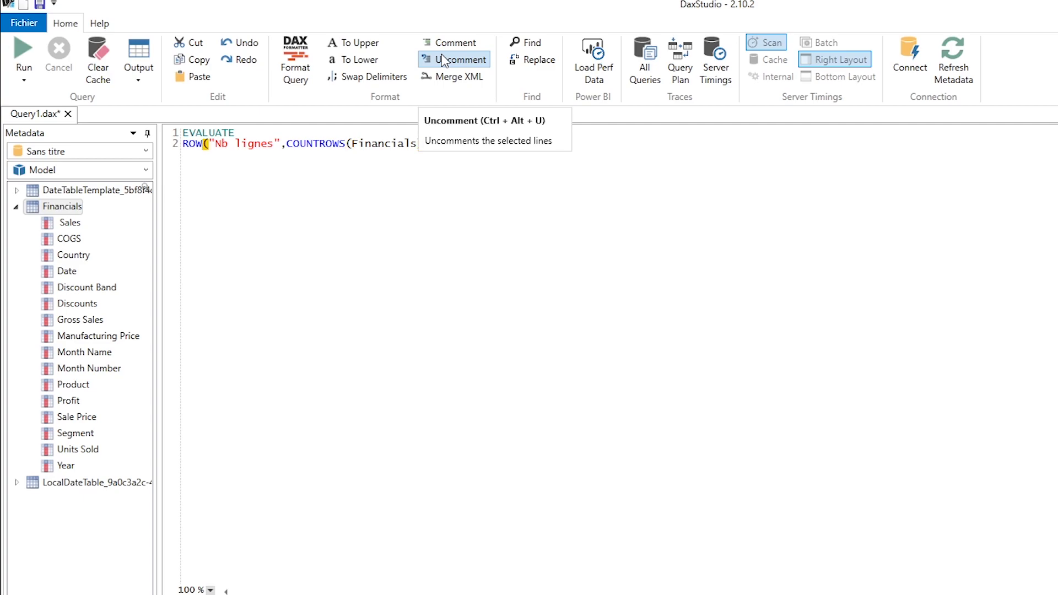
key("F5")
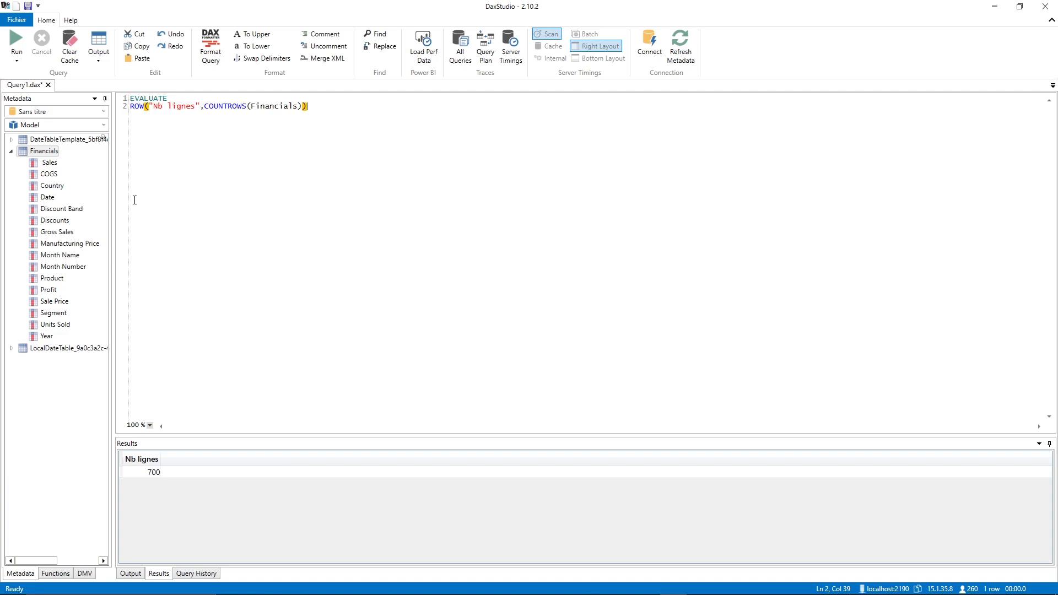
Clear the ROW arguments and name the new result column "Nb de pays uniques"
left_click_drag(334, 106, 204, 108)
left_click_drag(276, 191, 258, 194)
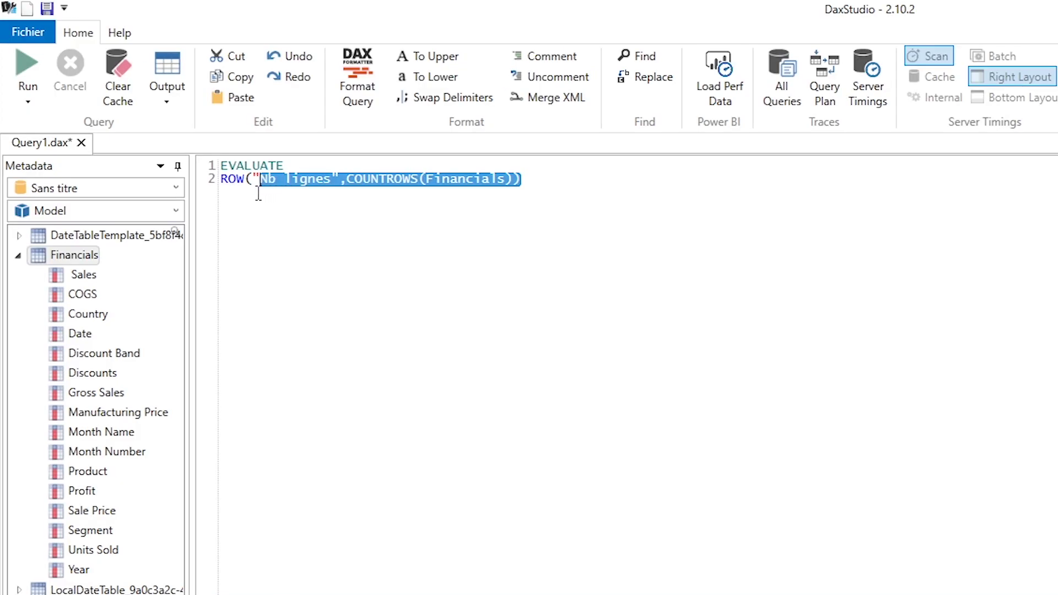
key("Delete")
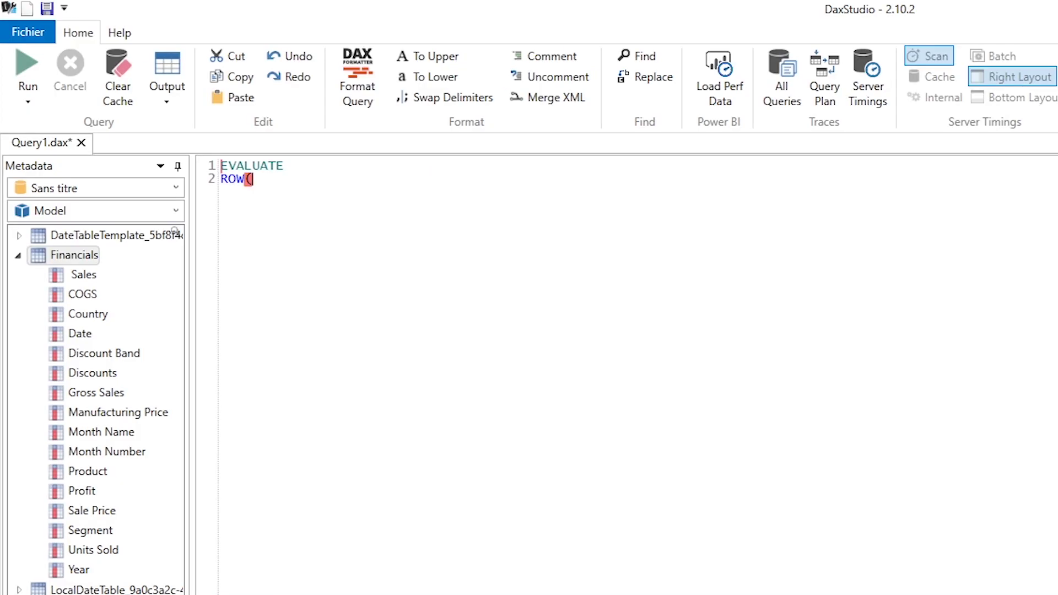
type("\"Nb de pay")
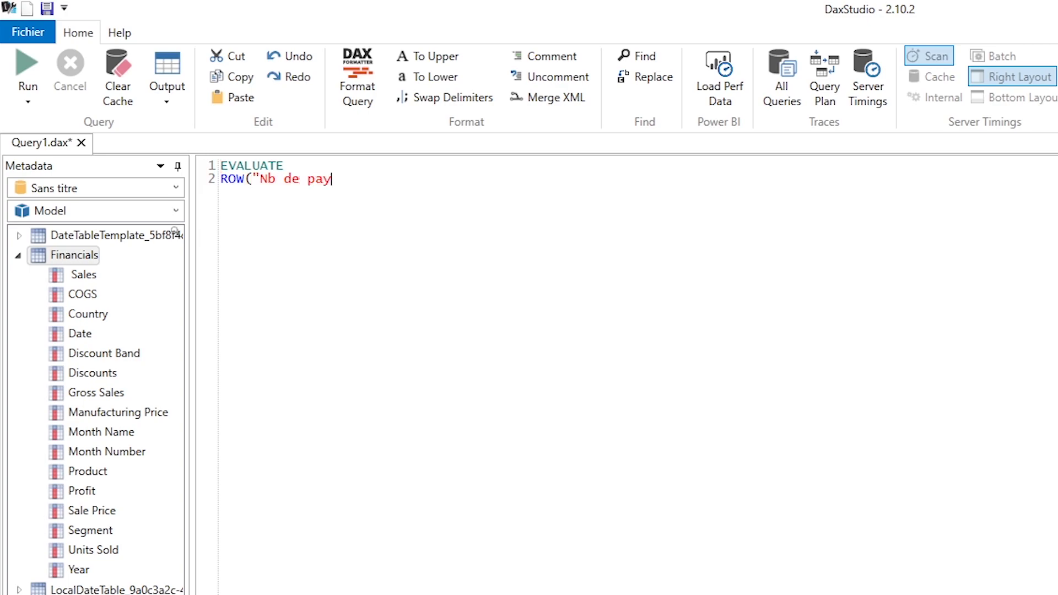
type("s uniques\",di")
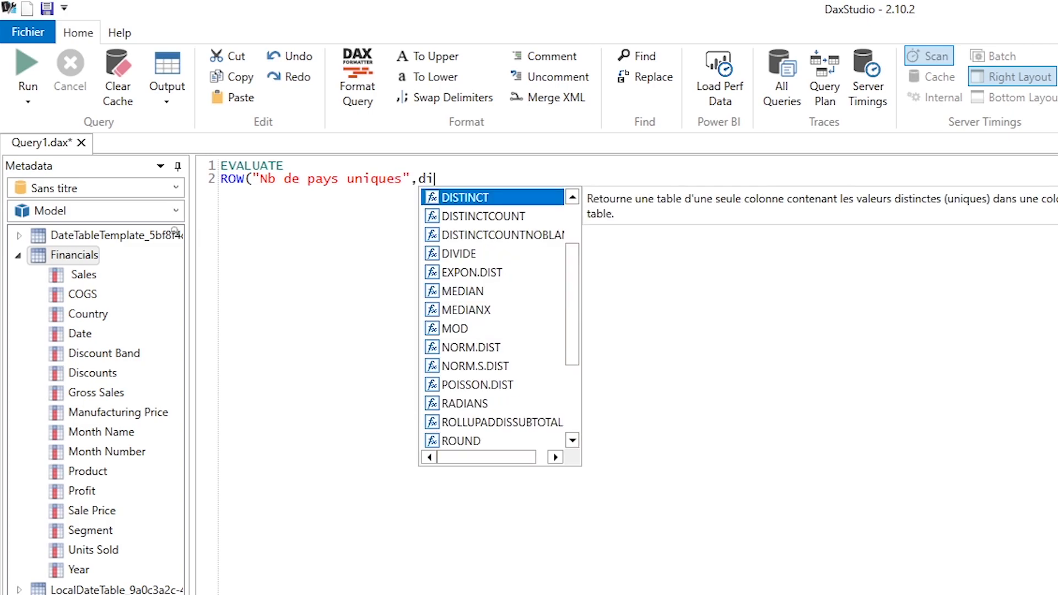
Define the column's expression as DISTINCTCOUNT(Financials[Country]), close both functions and run the query
key("Down")
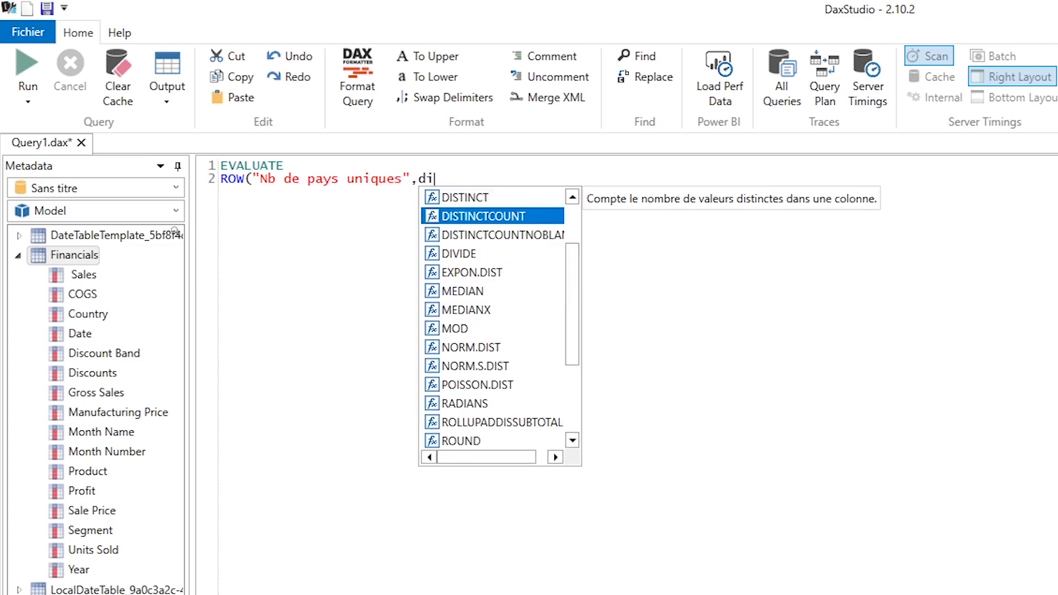
type("(")
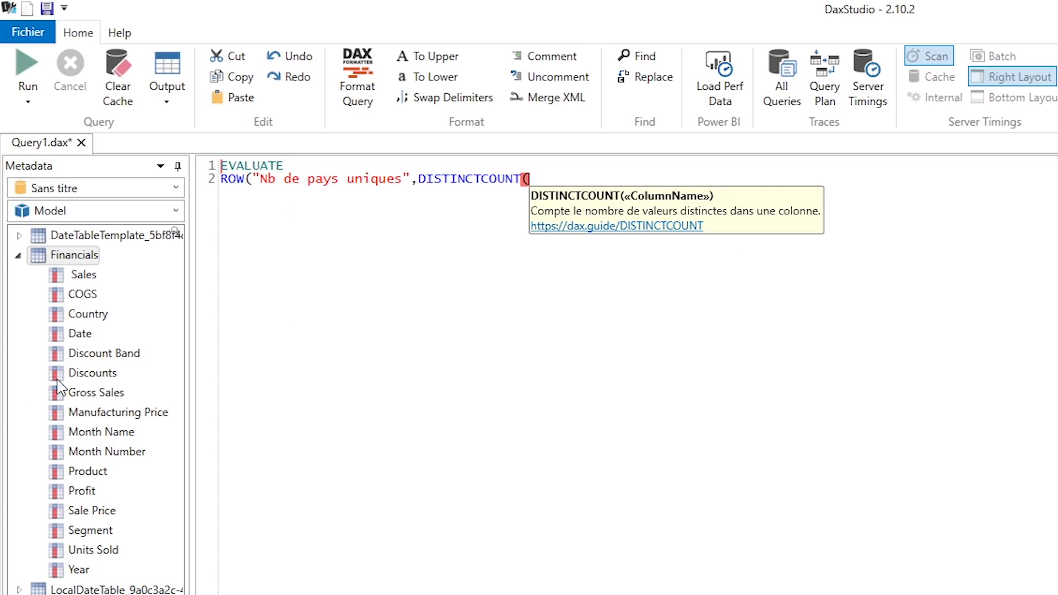
left_click(88, 316)
double_click(88, 315)
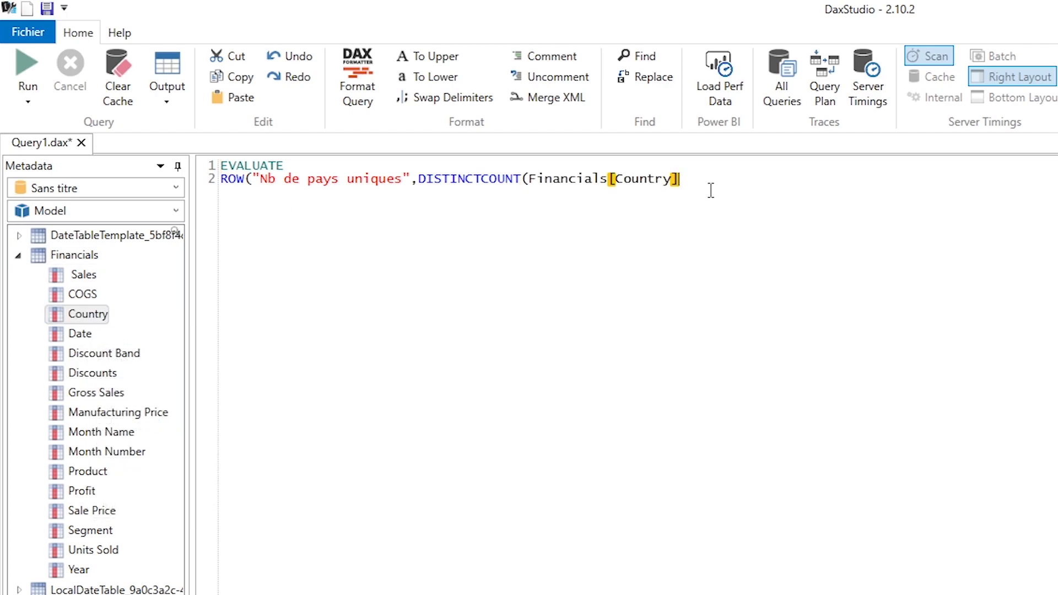
type("))")
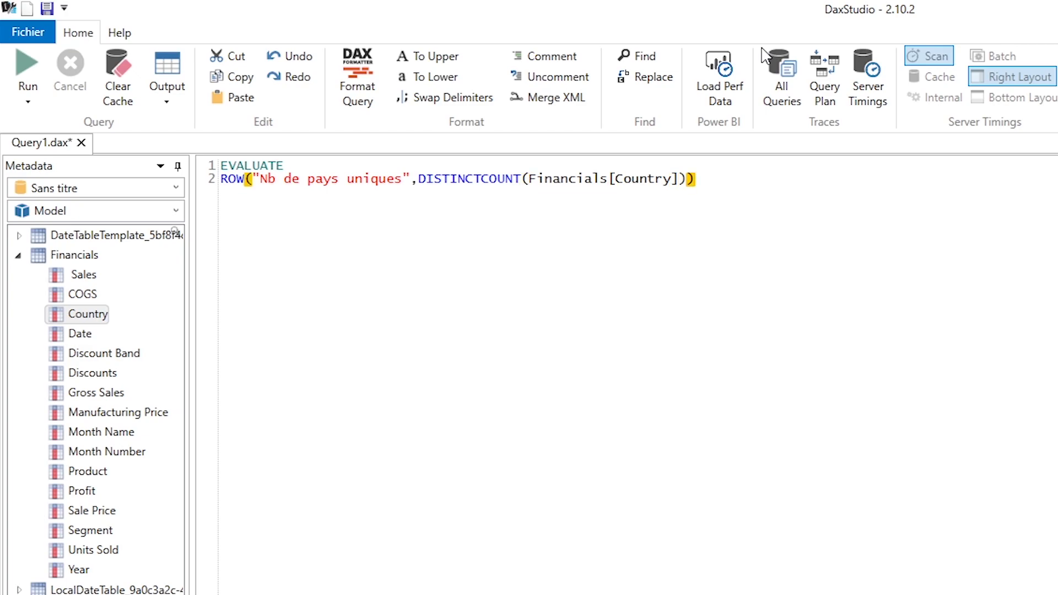
key("F5")
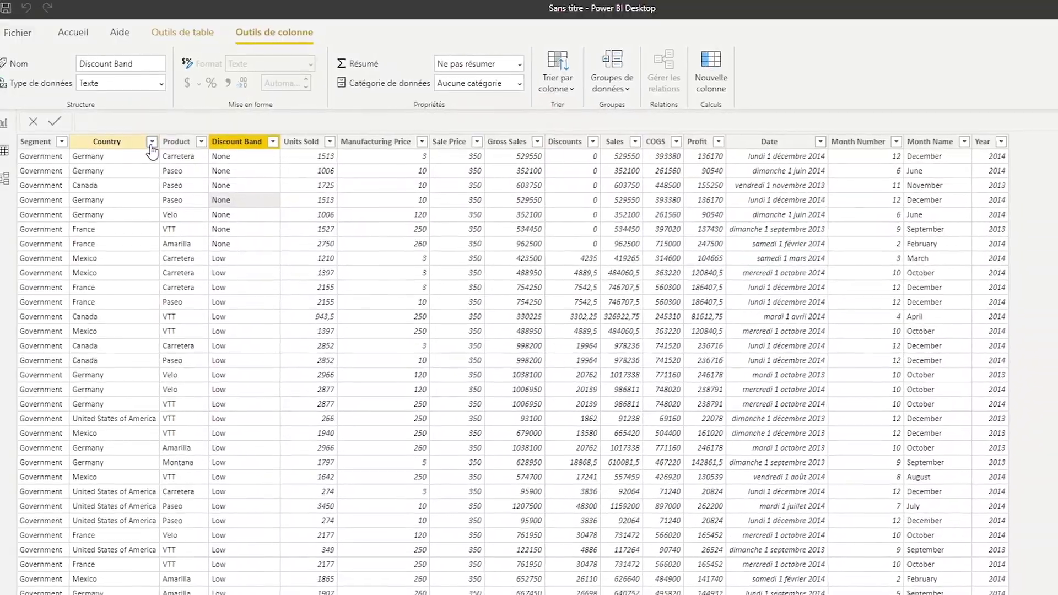
Switch to the Power BI Desktop data table and open the Country column's filter list to check its distinct values
left_click(151, 143)
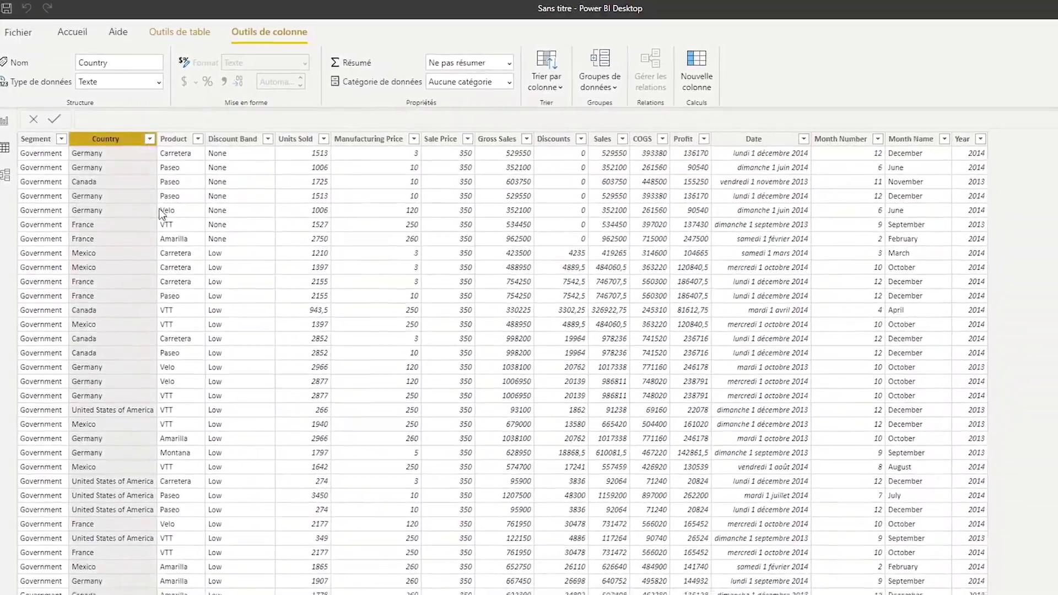